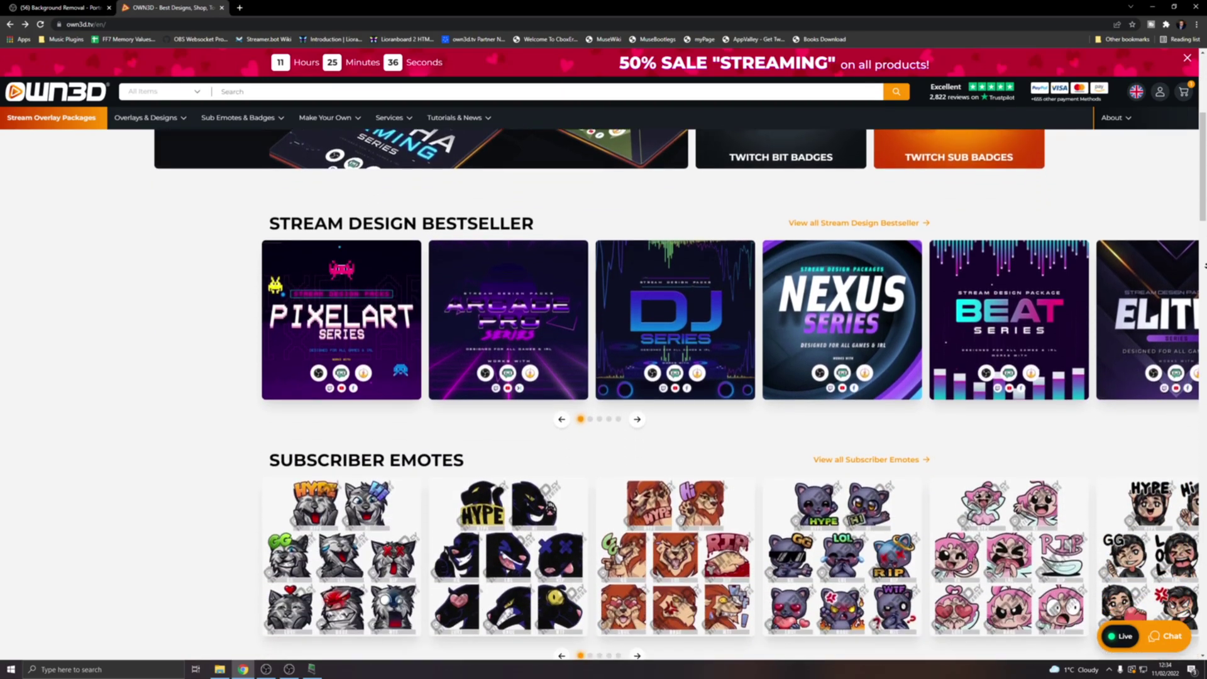
scroll(1203, 266, down, 8)
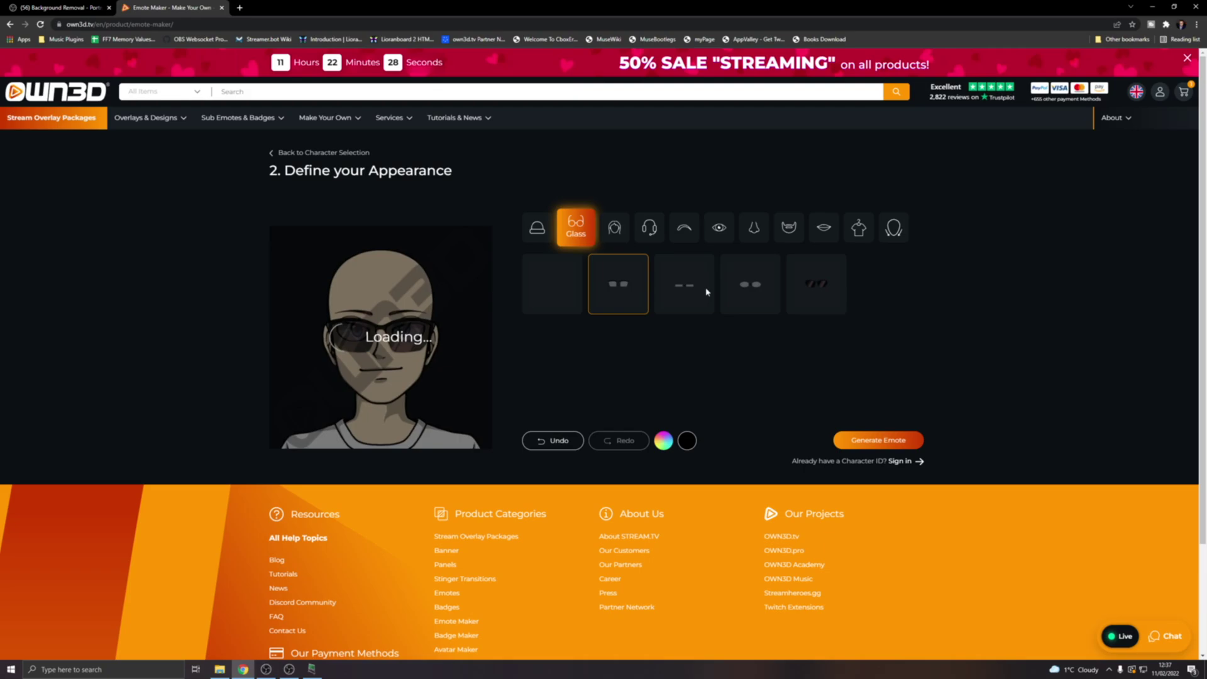
Scroll the OWN3D page and bring up the eye choices for the blond, sunglassed emote character.
click(716, 227)
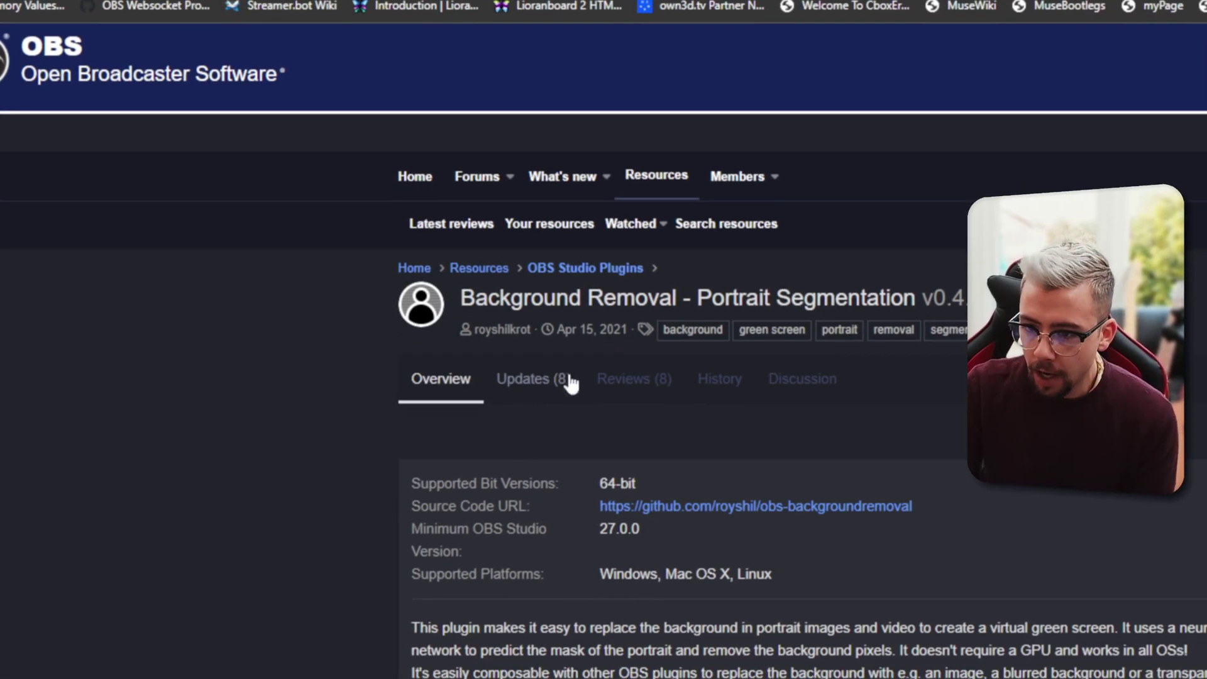
Scroll through the Demo and Blurred Background sections of the Background Removal v0.4.0 forum page.
scroll(914, 374, down, 6)
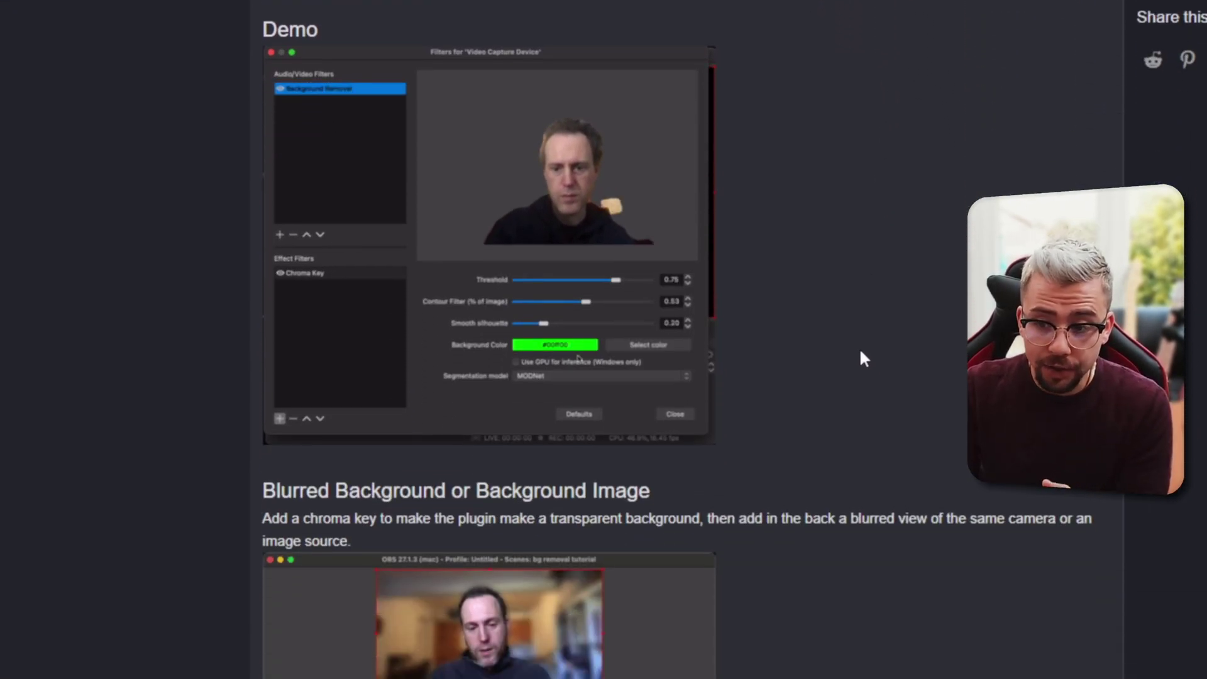
scroll(839, 345, down, 3)
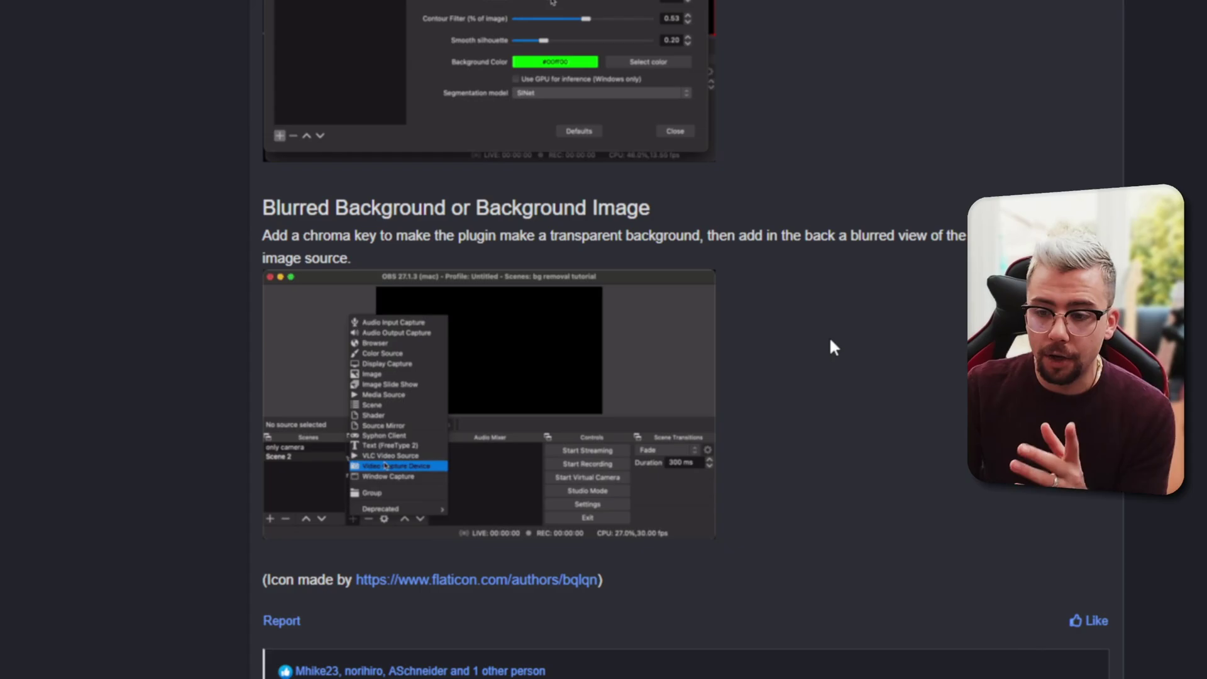
scroll(829, 342, up, 9)
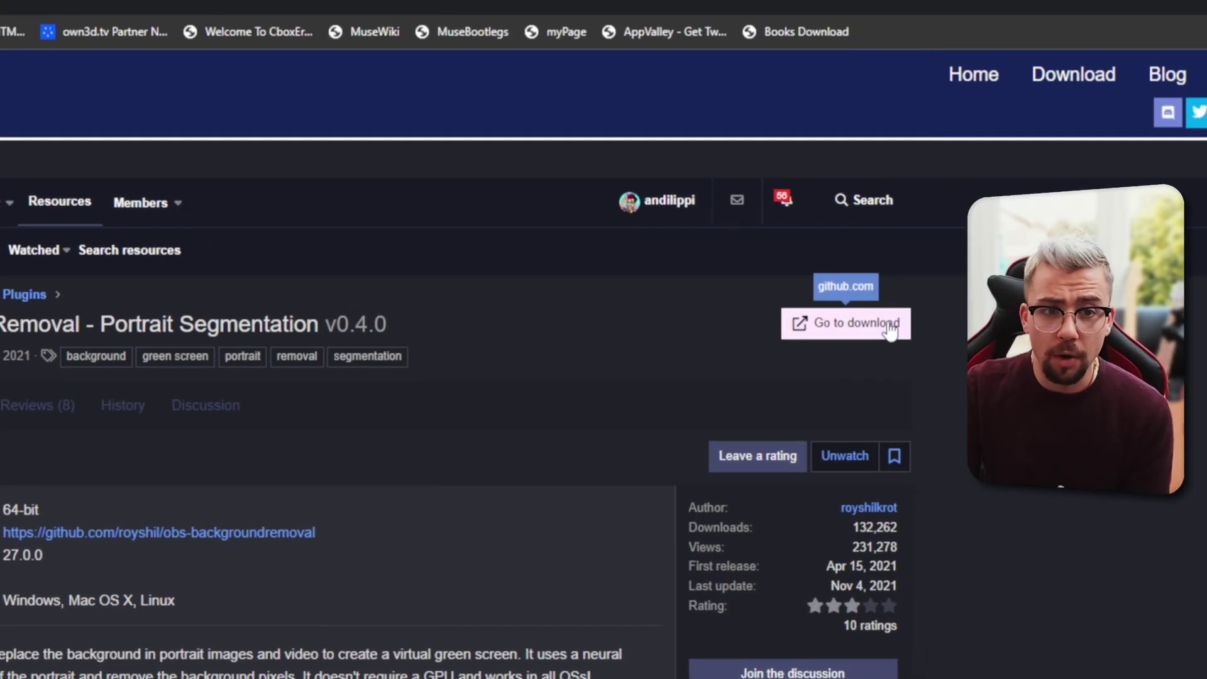
Download obs-backgroundremoval-0.4.0-win64.zip from the plugin's GitHub v0.4.0 release assets.
click(889, 328)
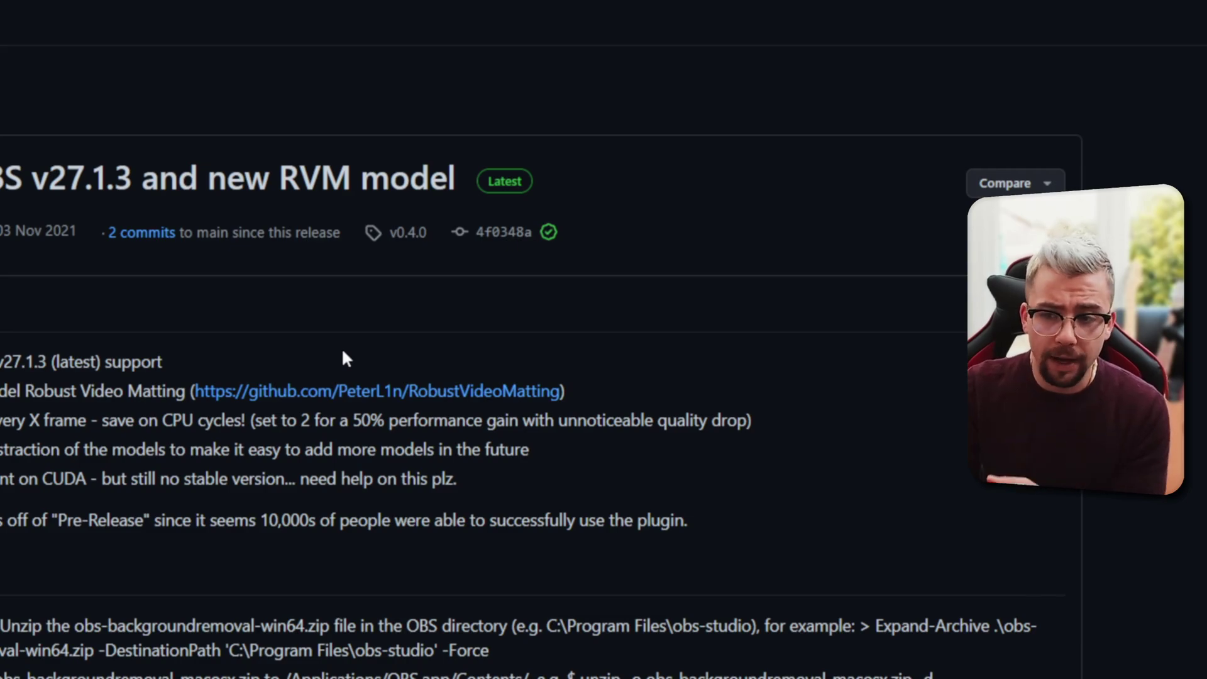
scroll(344, 357, down, 10)
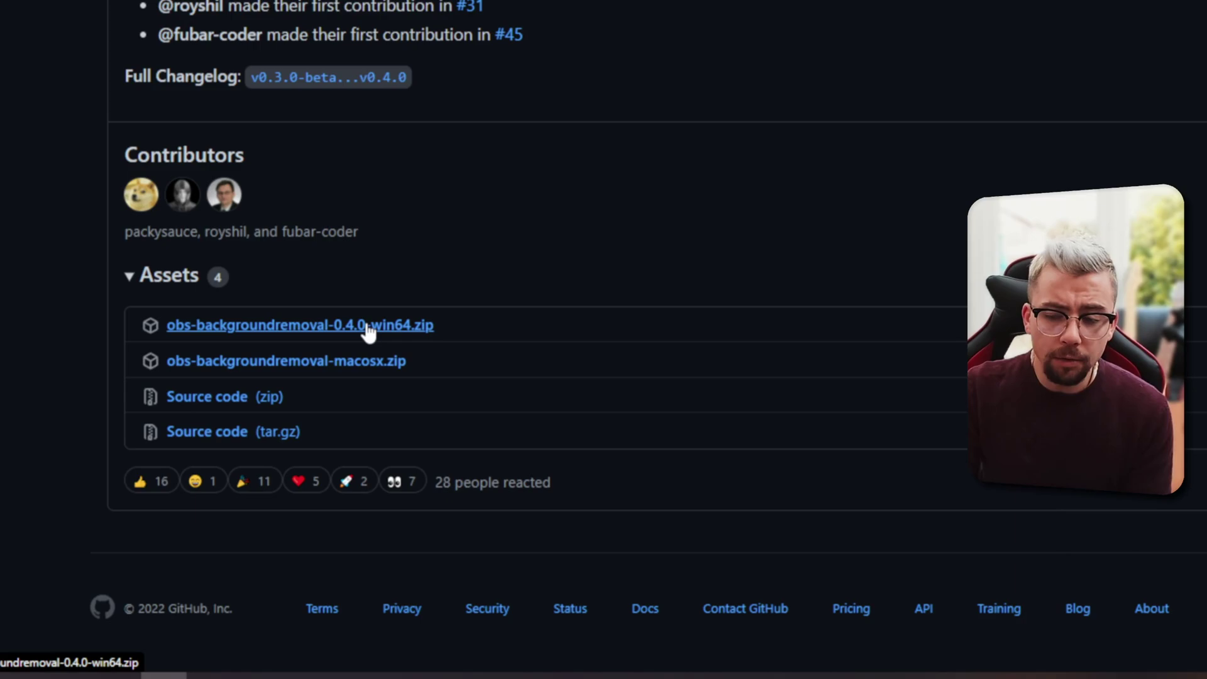
click(367, 328)
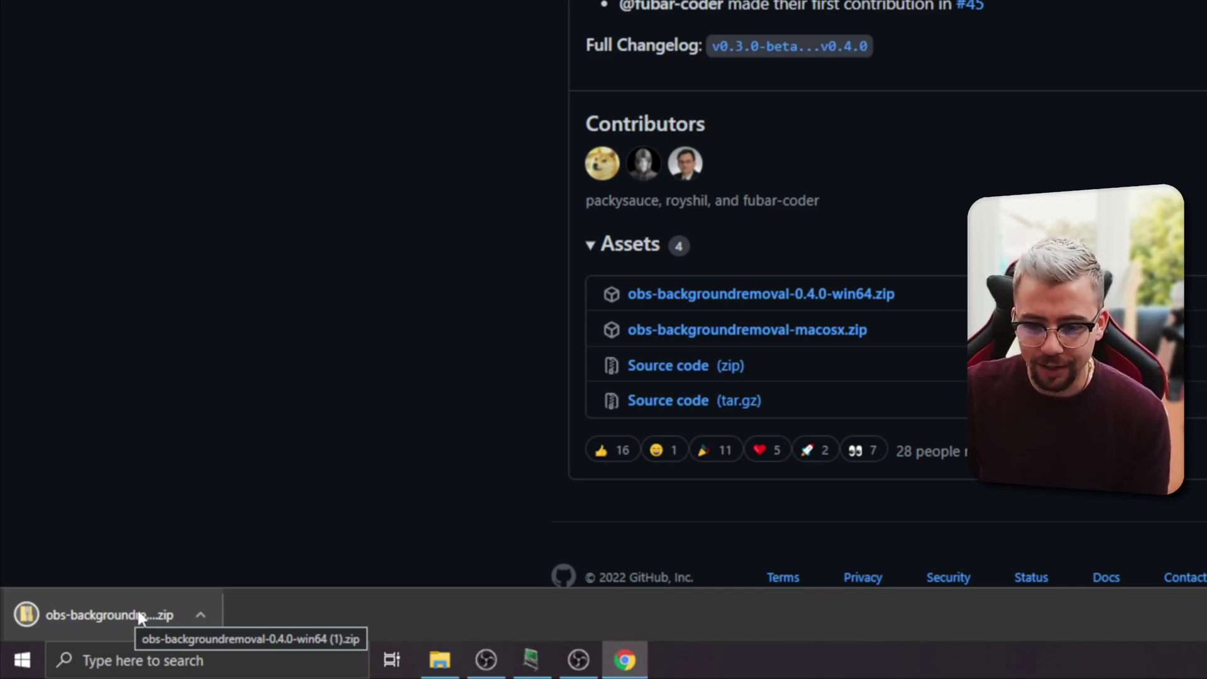
Copy the data and obs-plugins folders from the downloaded plugin zip.
click(139, 616)
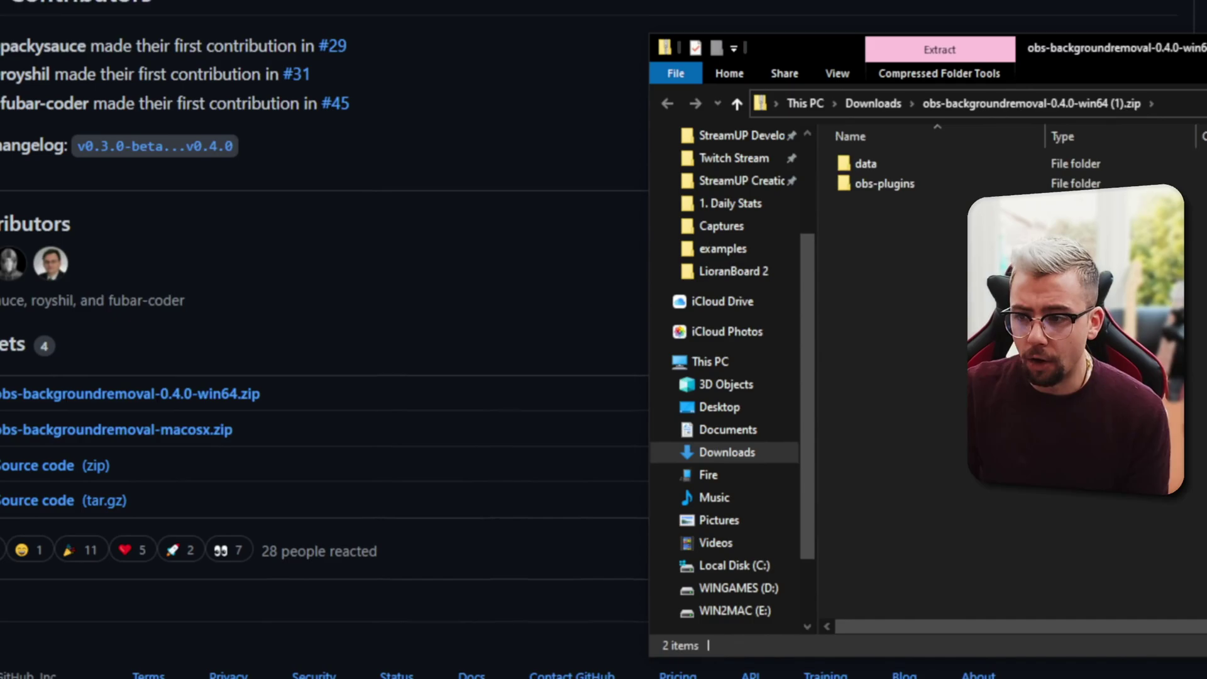
drag(947, 254, 902, 184)
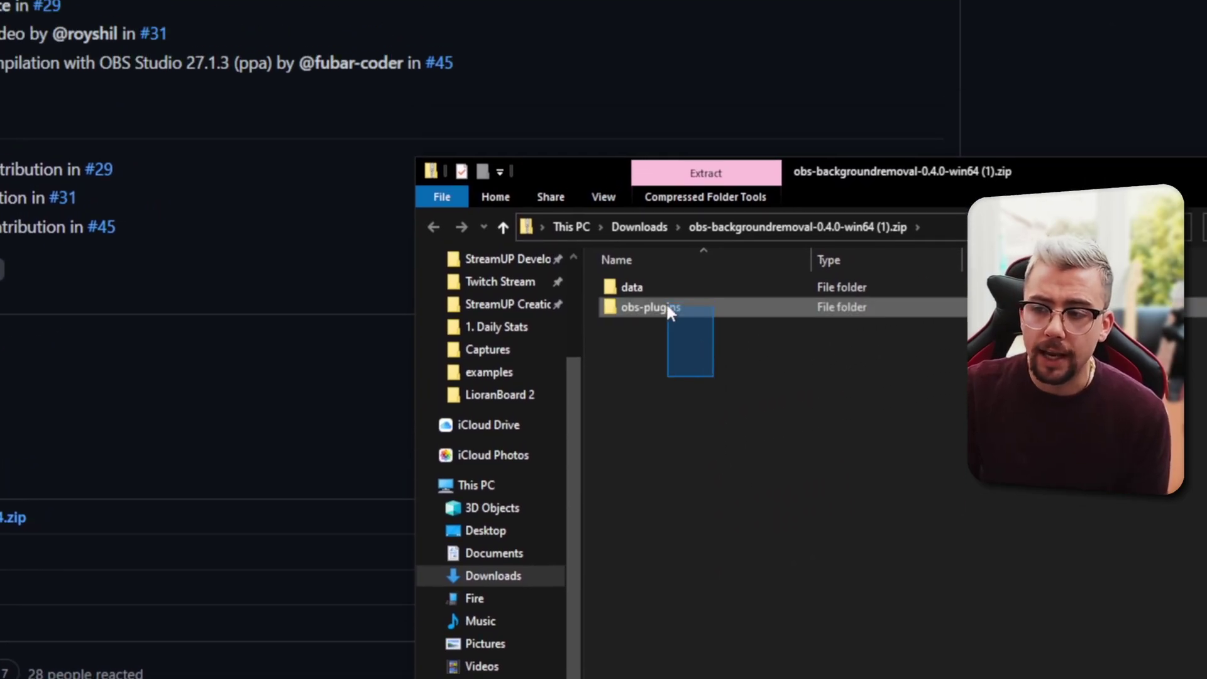
drag(670, 310, 652, 289)
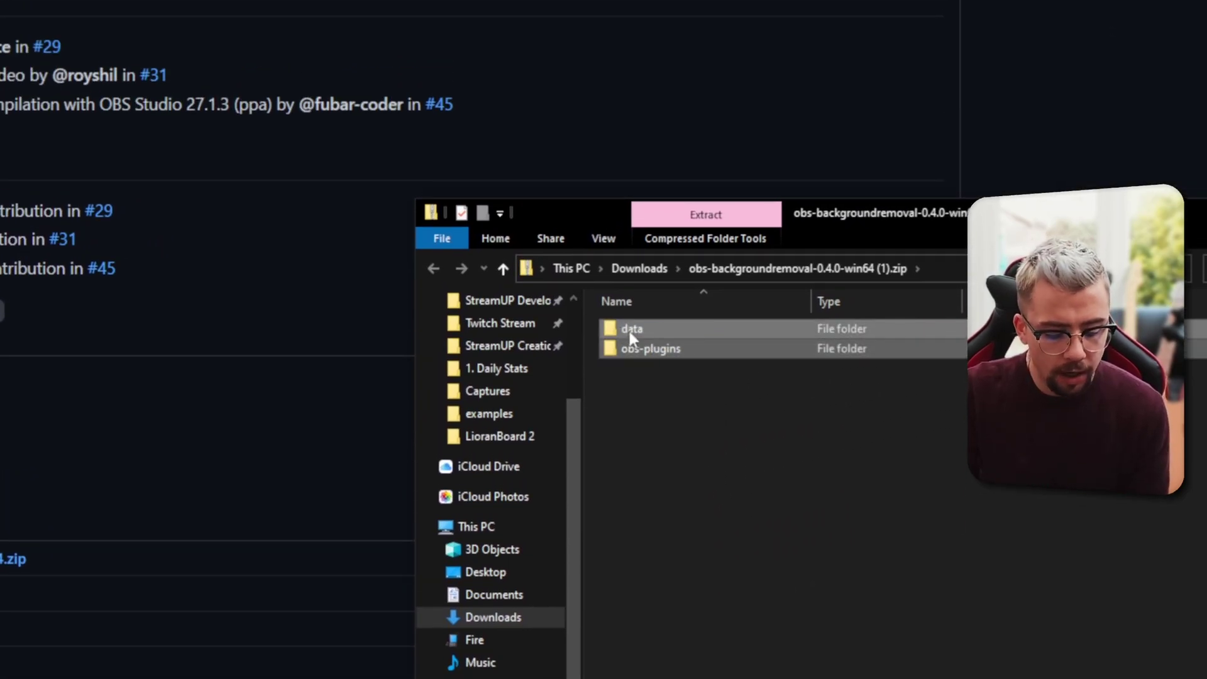
right_click(634, 330)
click(686, 416)
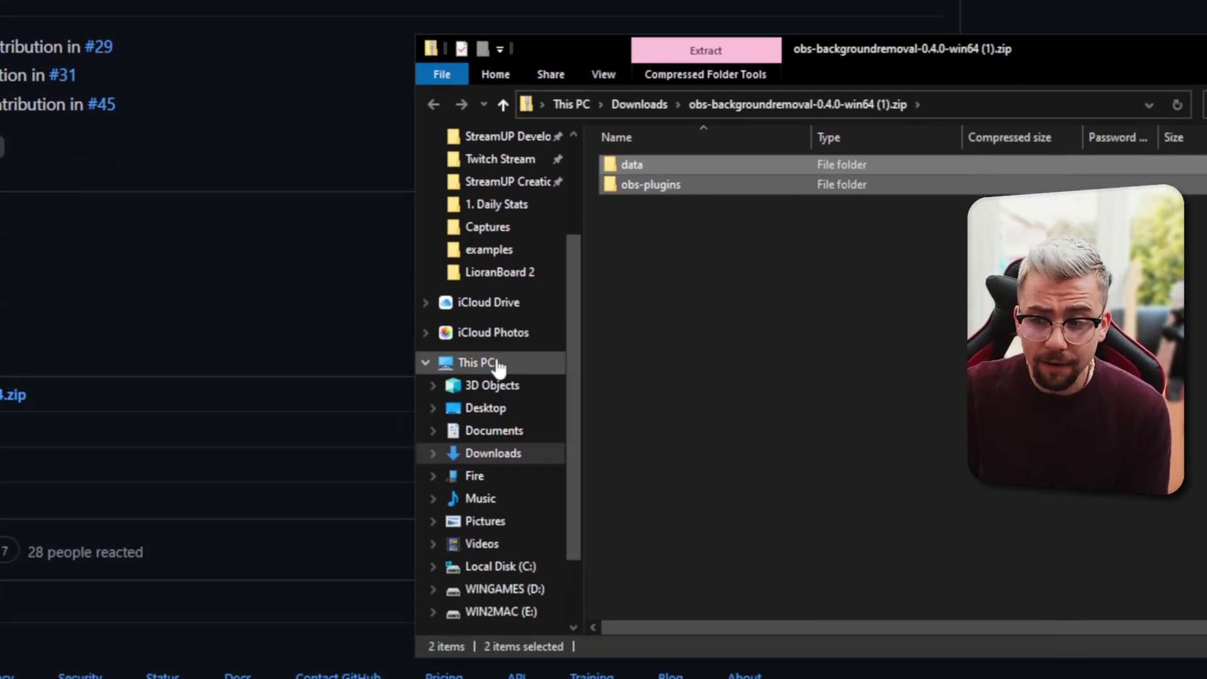
Paste the folders into C:\Program Files\obs-studio, replacing the existing files.
click(498, 363)
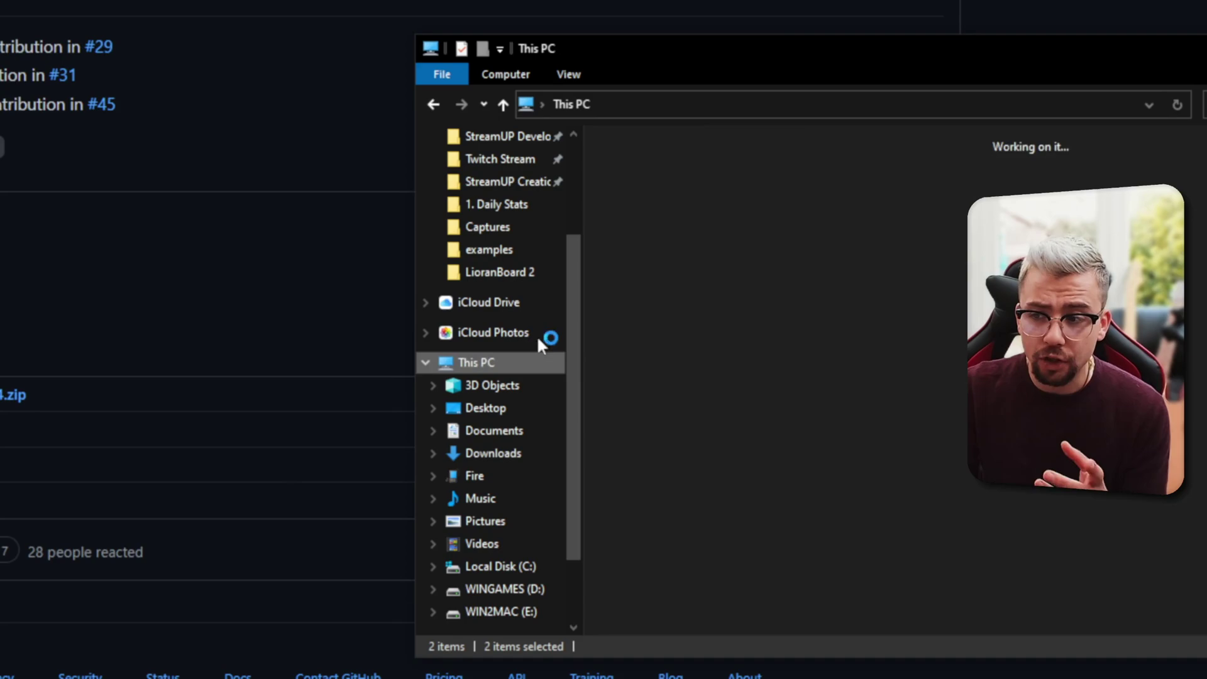
double_click(881, 354)
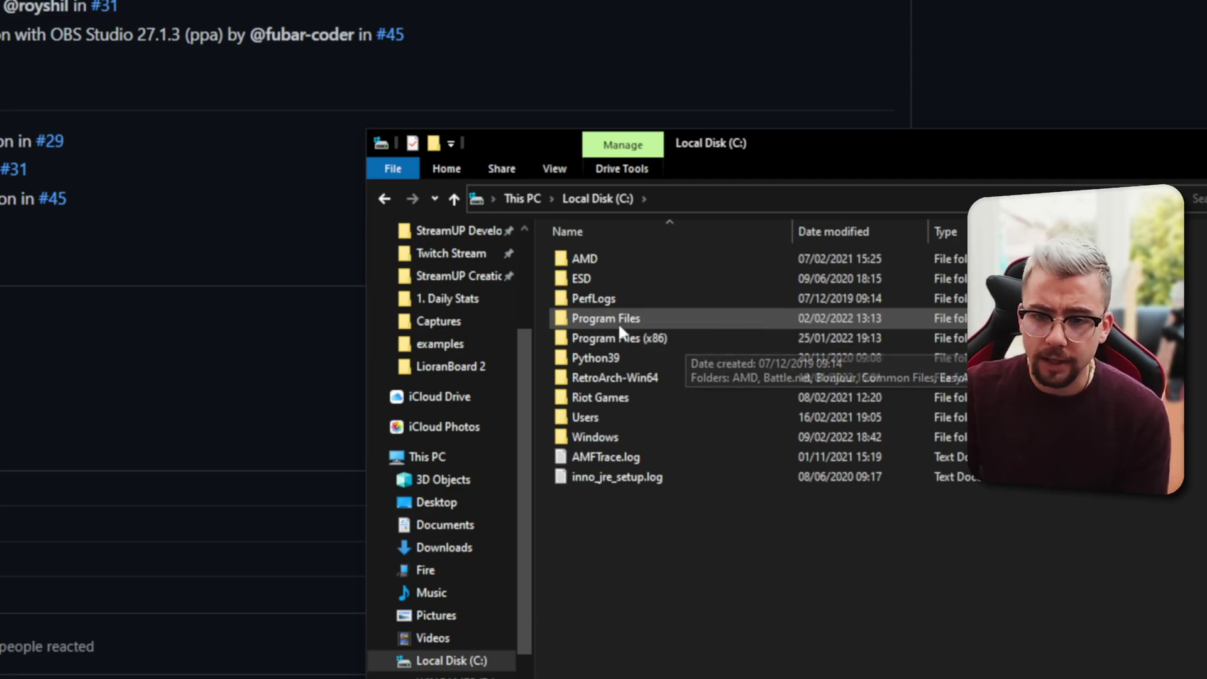
double_click(617, 319)
scroll(628, 327, down, 2)
scroll(628, 377, down, 1)
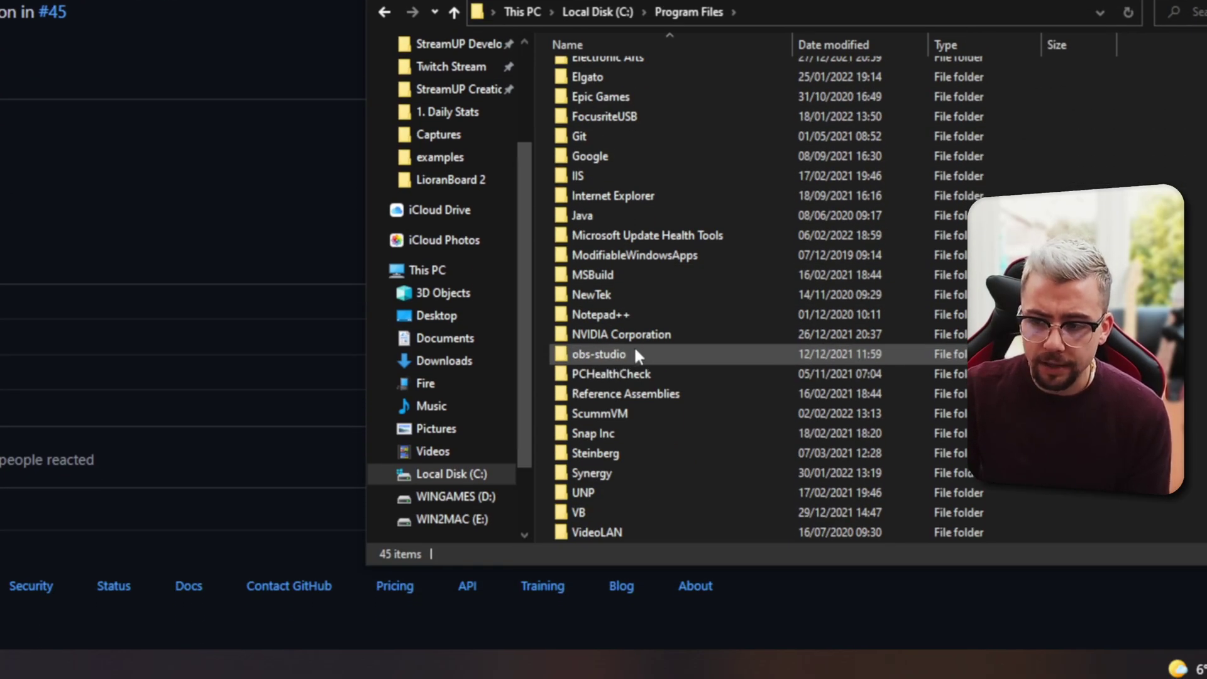
double_click(607, 353)
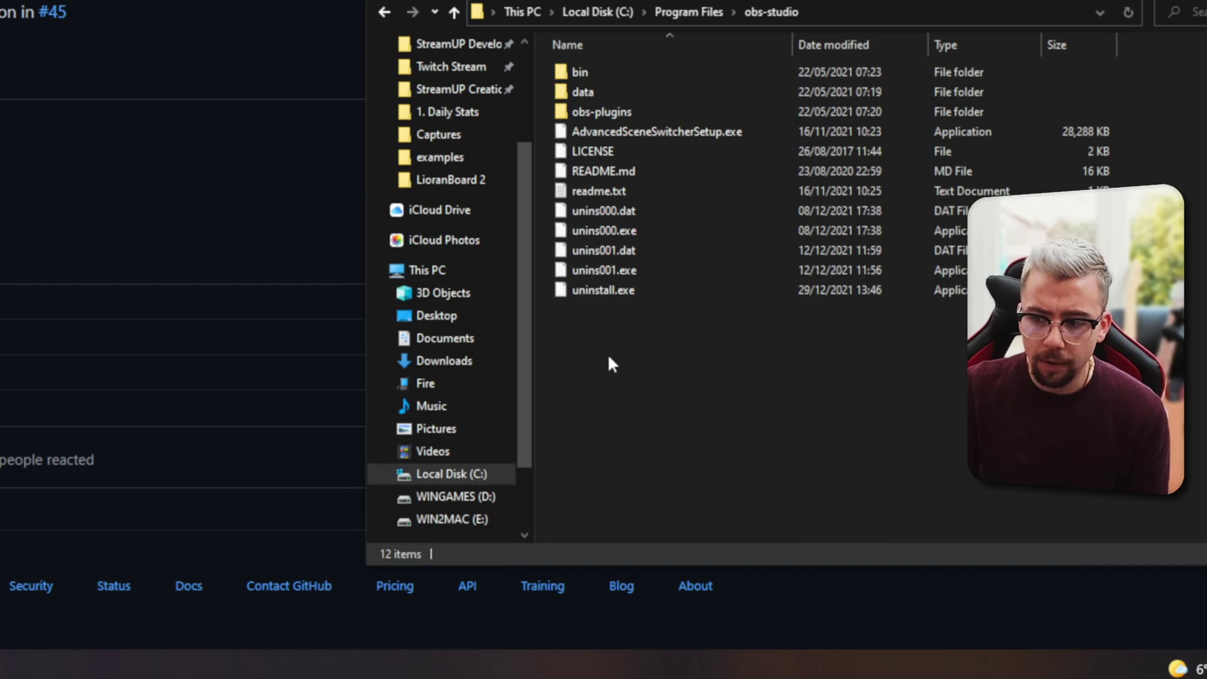
key(ctrl+v)
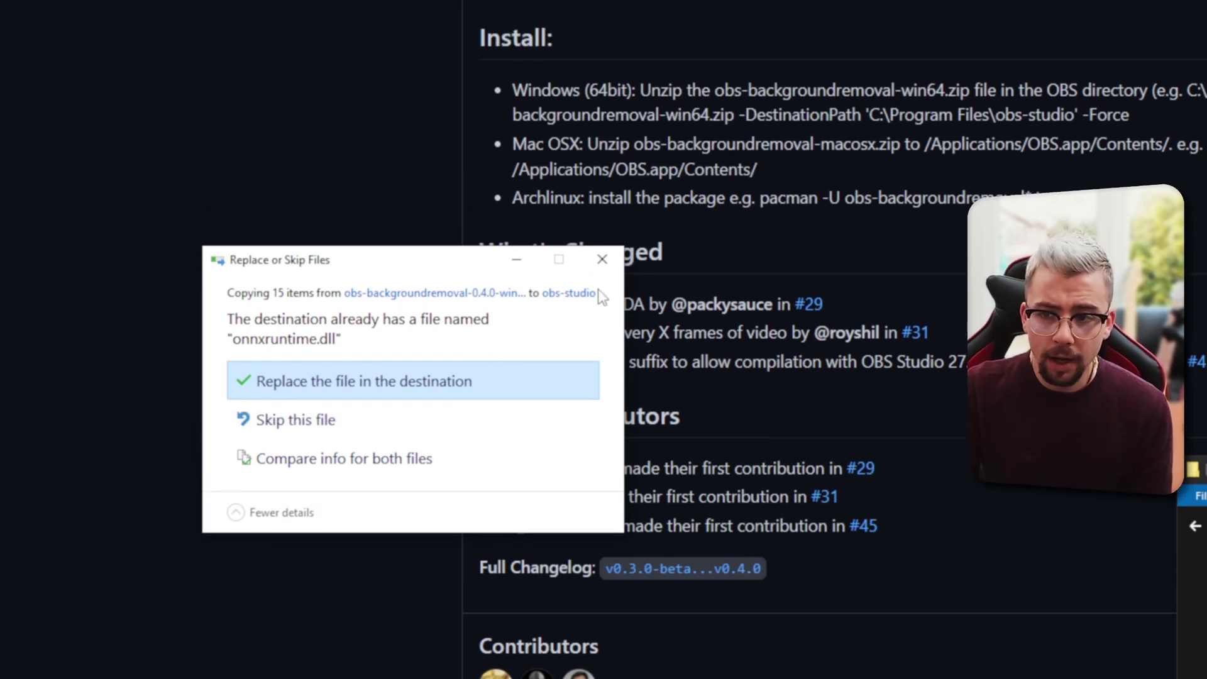
click(420, 327)
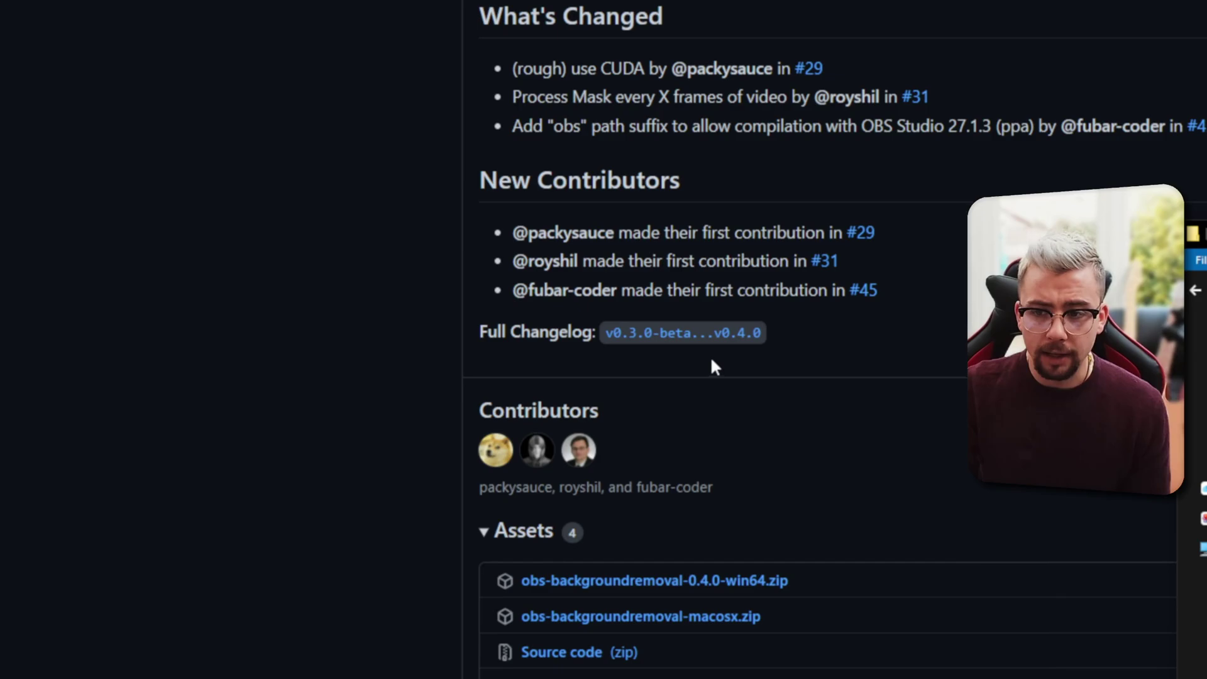
Add a new Video Capture Device source for the webcam in OBS.
click(290, 671)
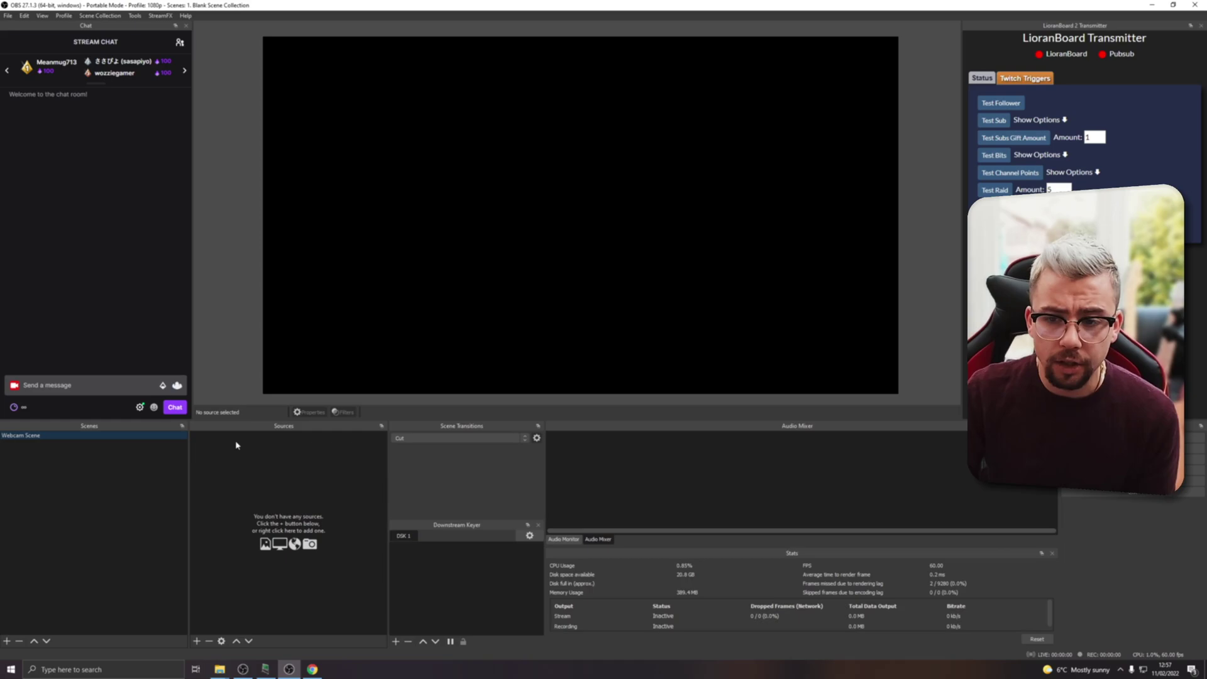
mouse_move(300, 456)
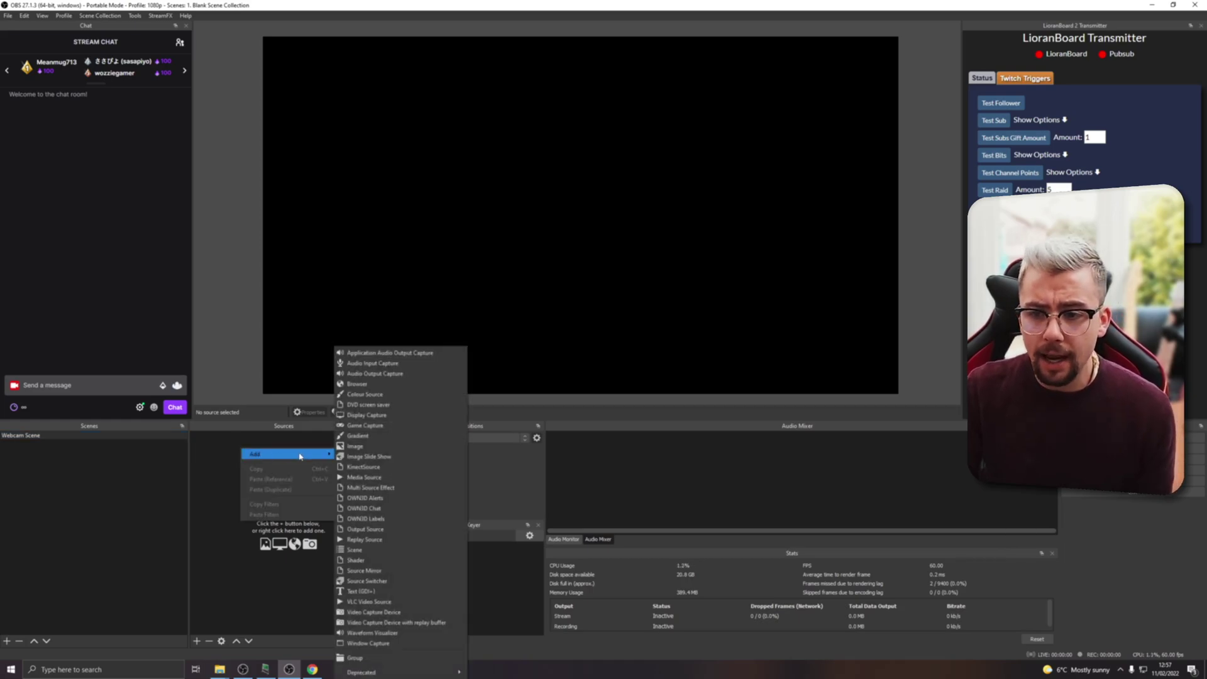
click(386, 612)
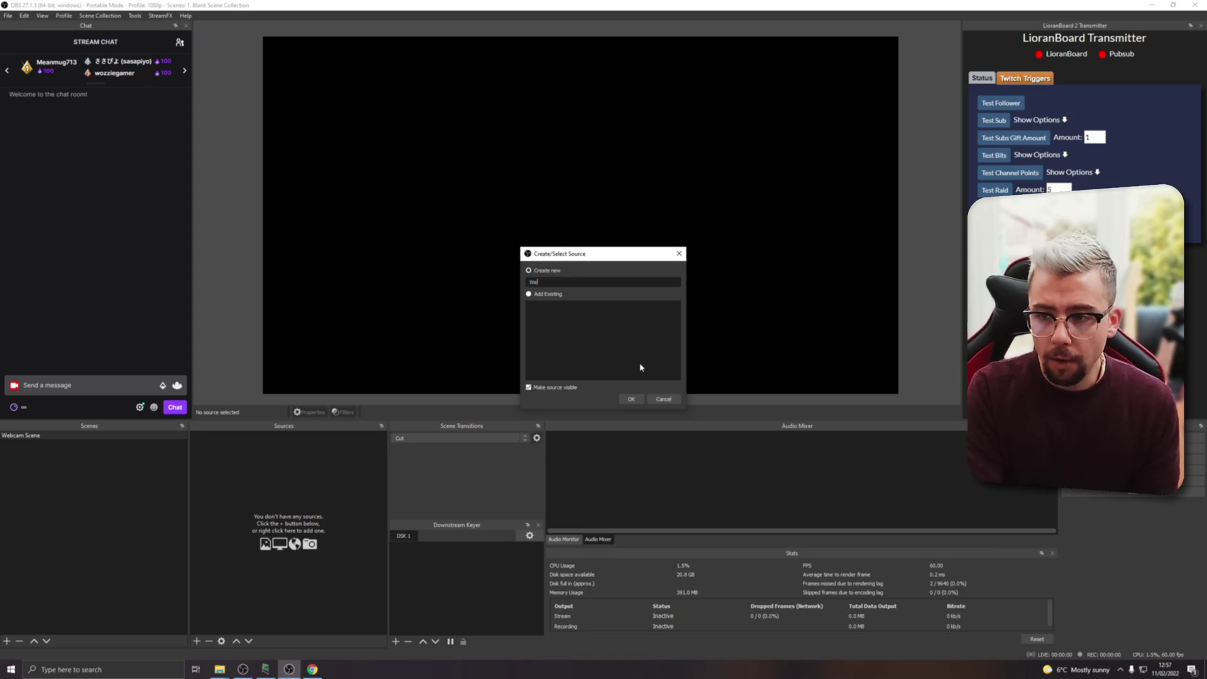
click(627, 400)
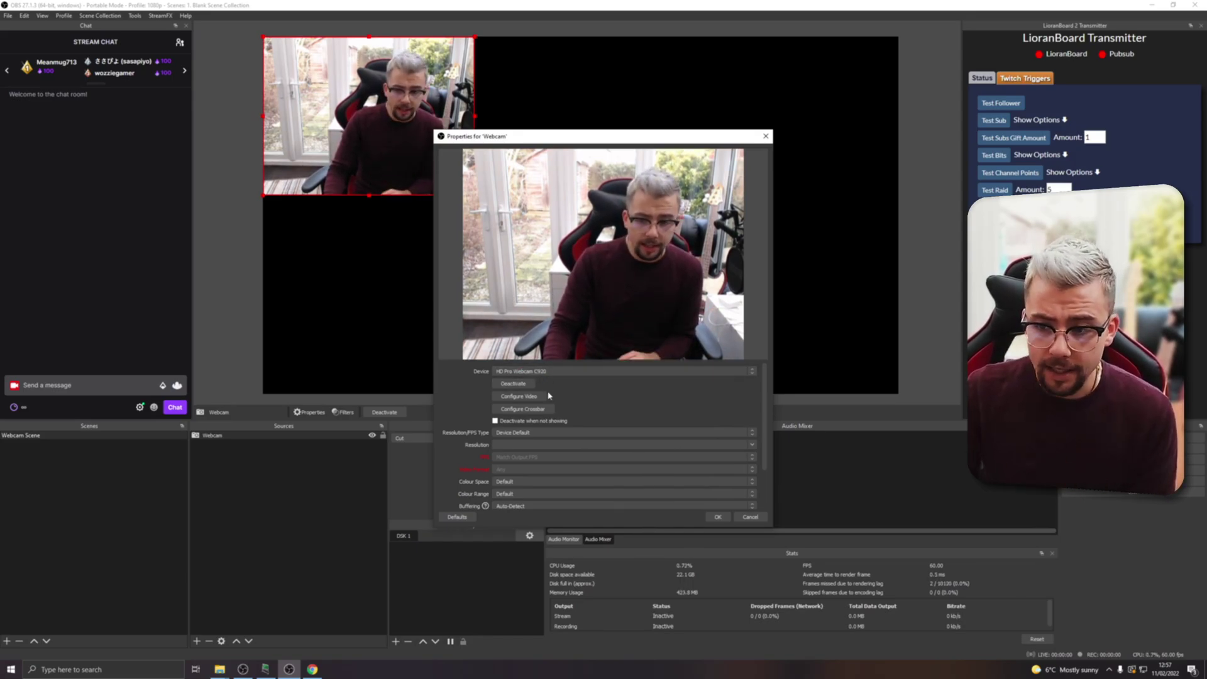
Set the webcam to a Custom 1280x720 resolution and stretch it to fill the canvas.
click(579, 434)
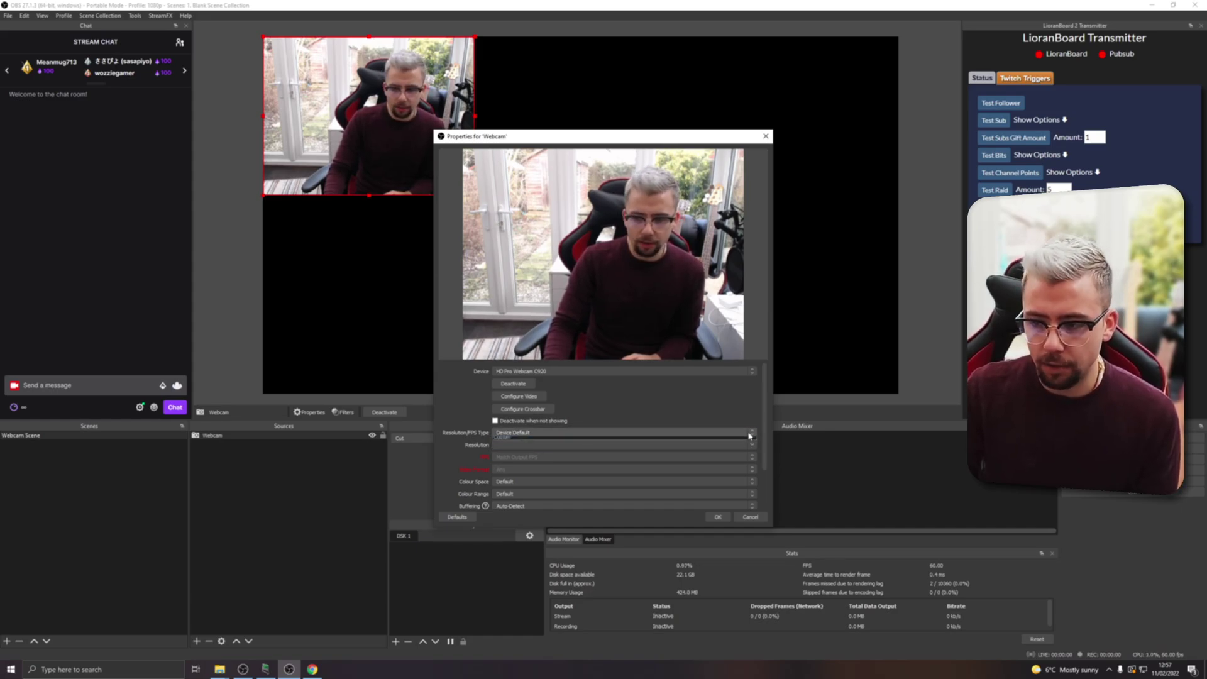
click(744, 447)
click(647, 445)
click(545, 468)
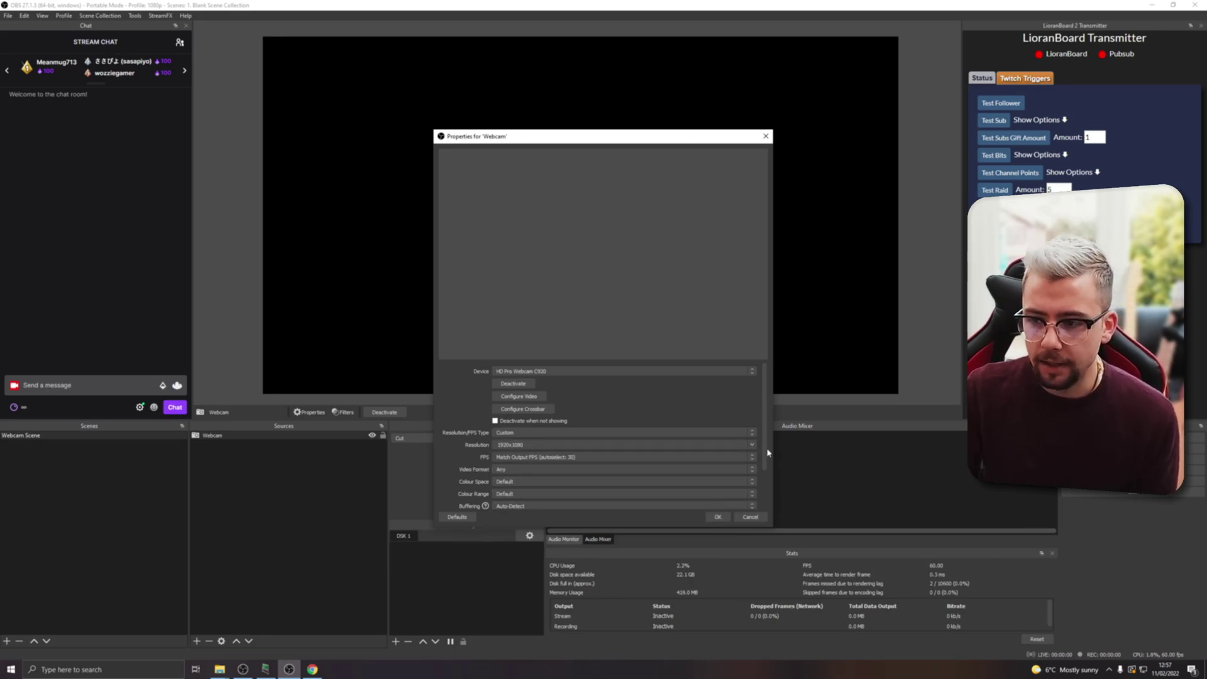
click(752, 444)
click(519, 477)
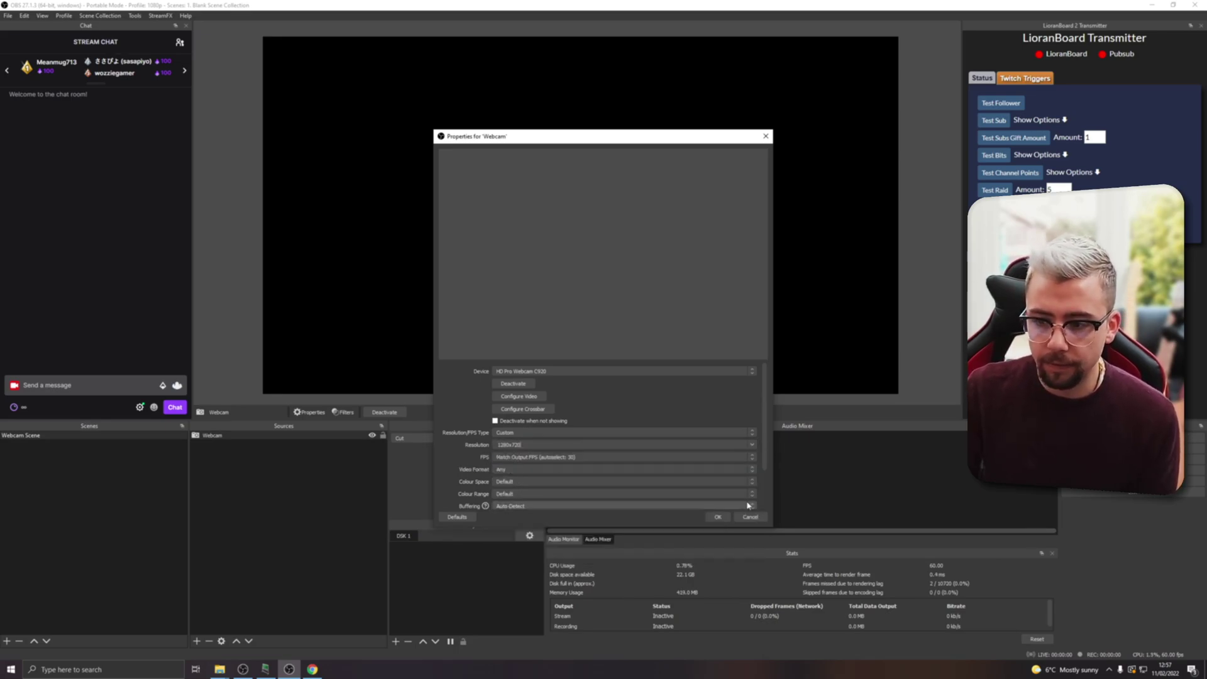
click(717, 517)
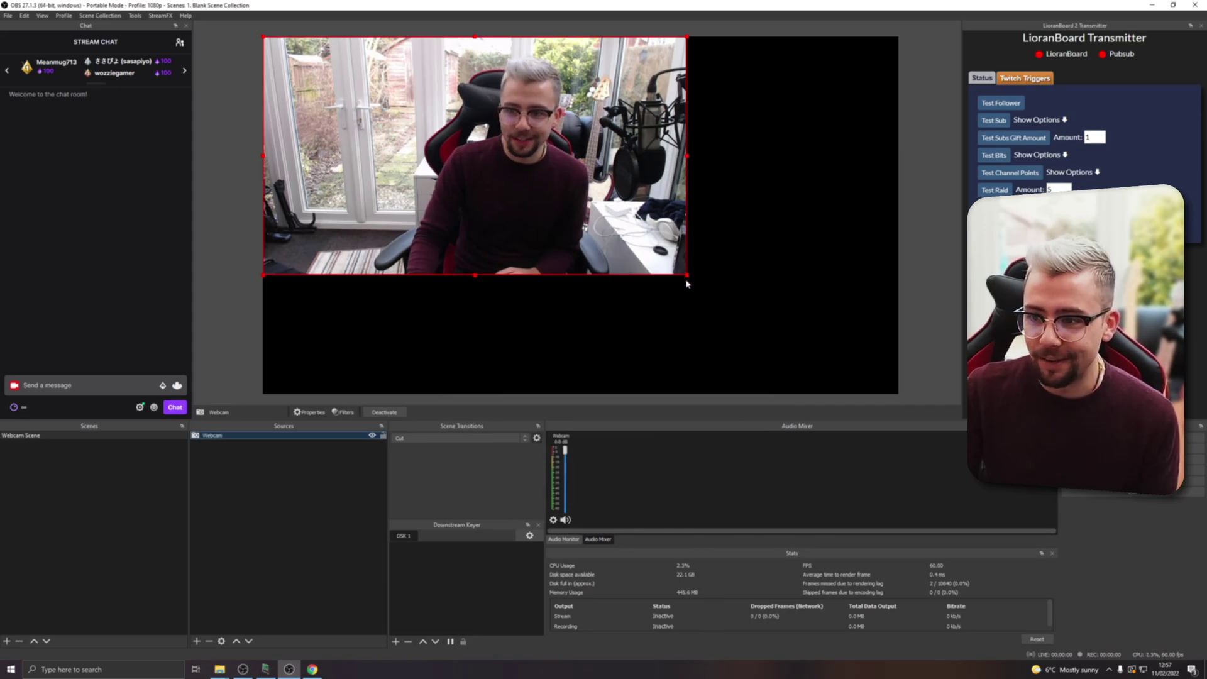
drag(688, 277, 896, 365)
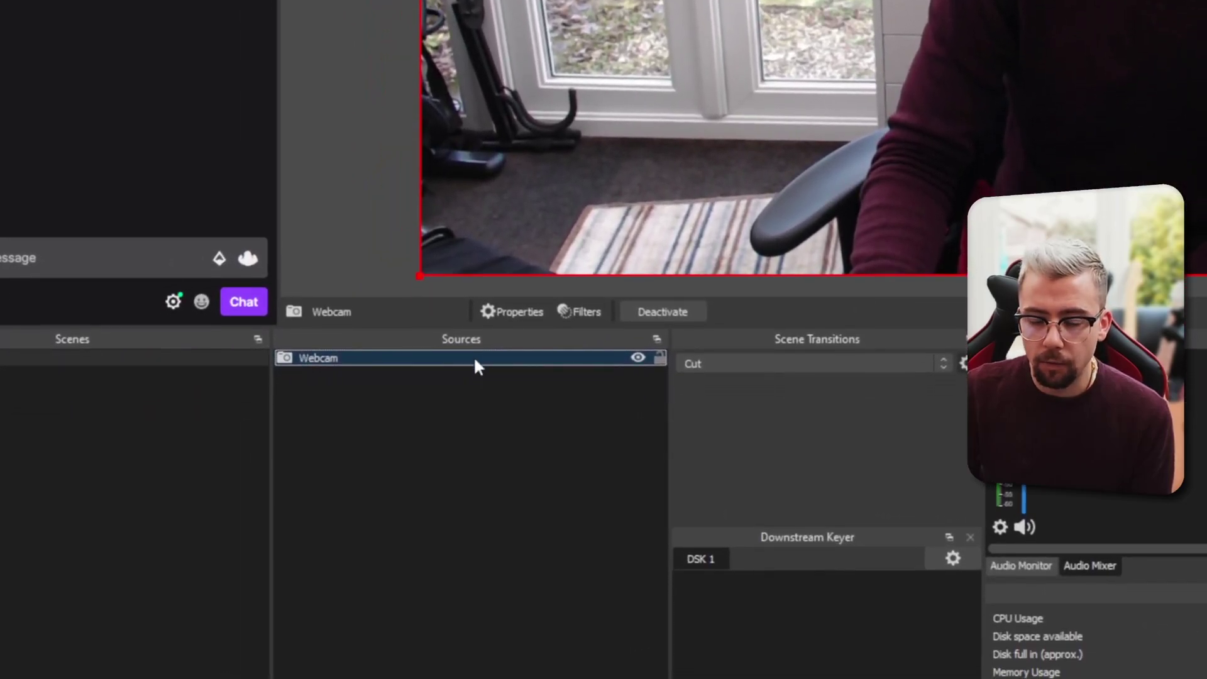
Add a Background Removal audio/video filter with its default name to the Webcam source.
right_click(291, 435)
click(560, 329)
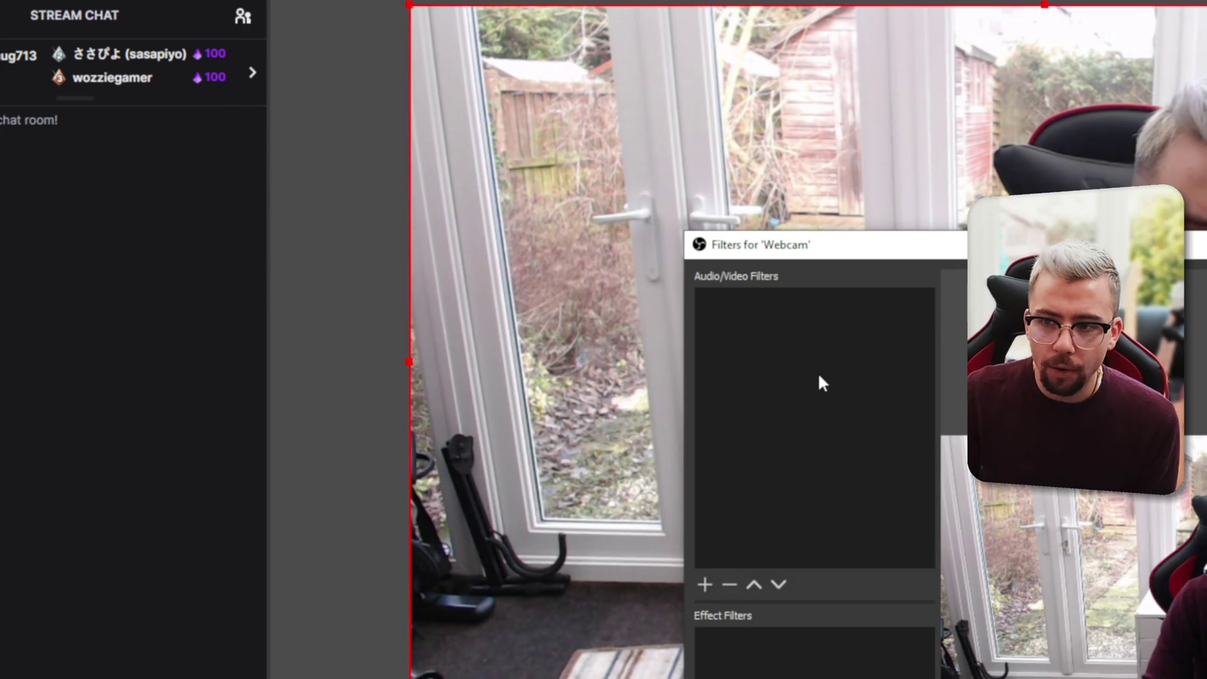
right_click(819, 118)
mouse_move(855, 371)
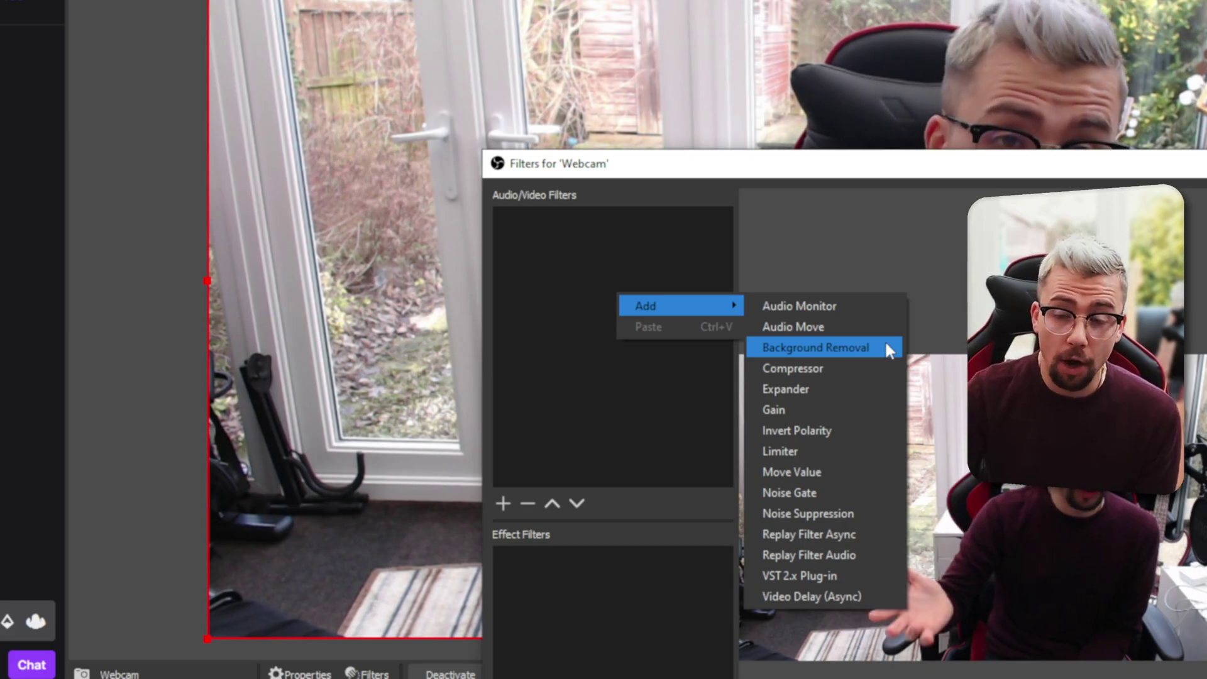
click(884, 340)
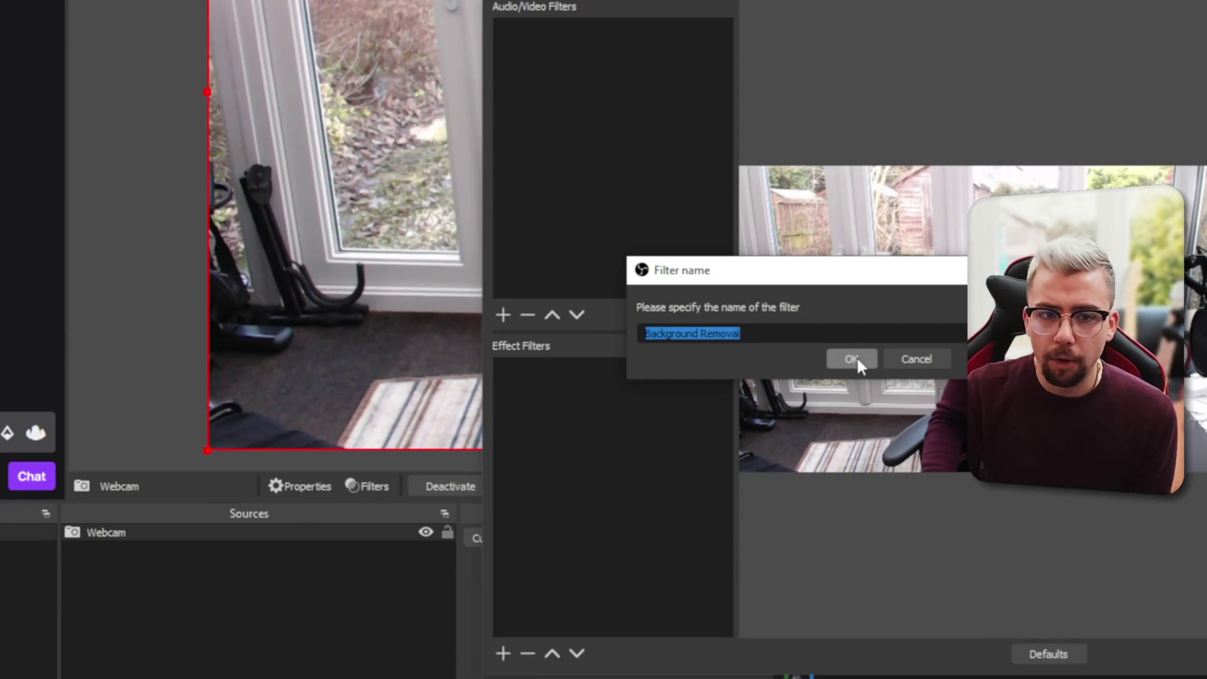
click(855, 532)
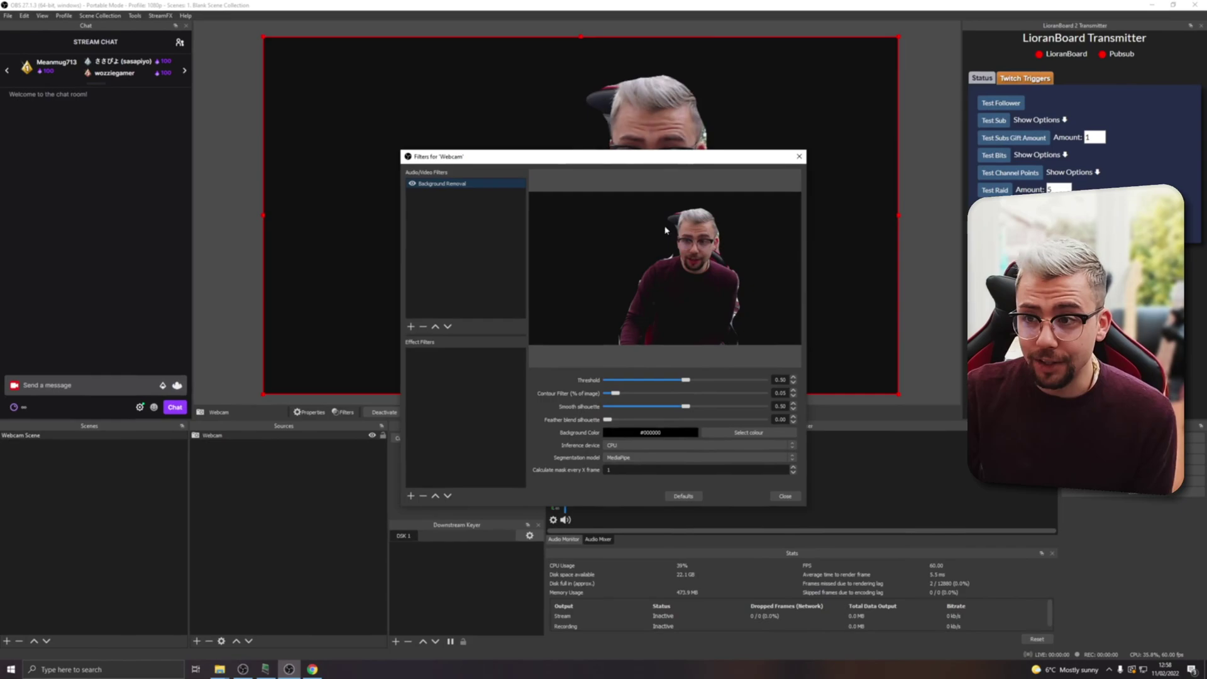
drag(594, 158, 413, 293)
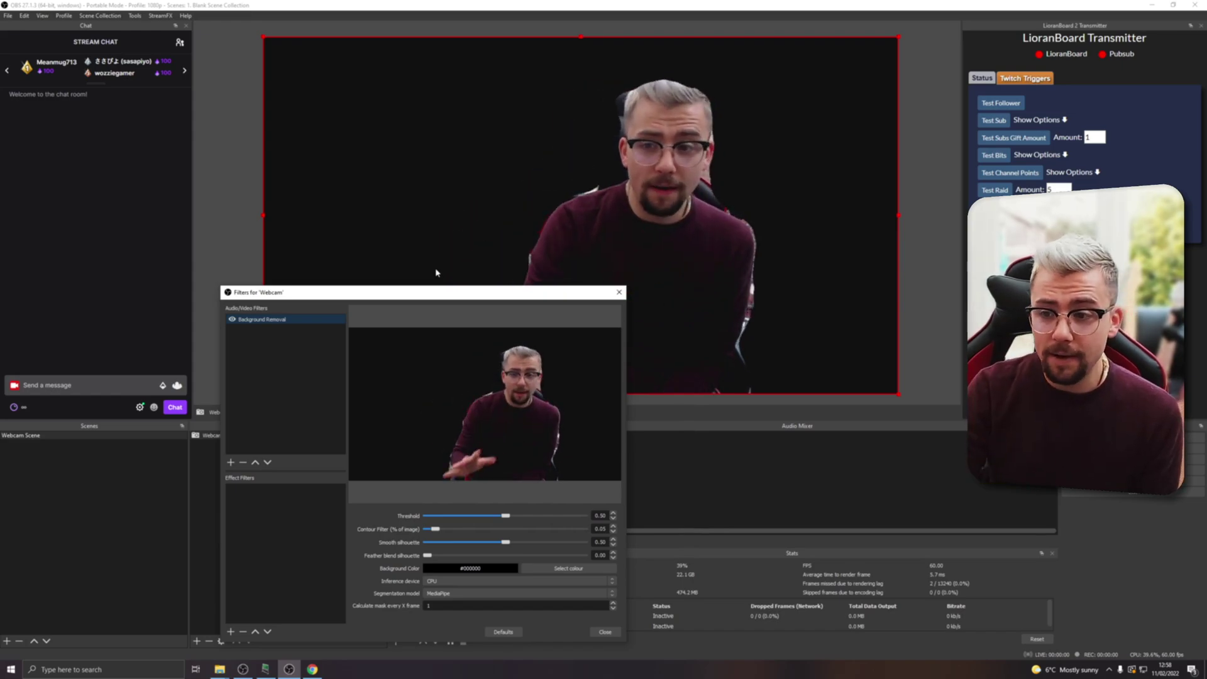
drag(484, 295, 545, 146)
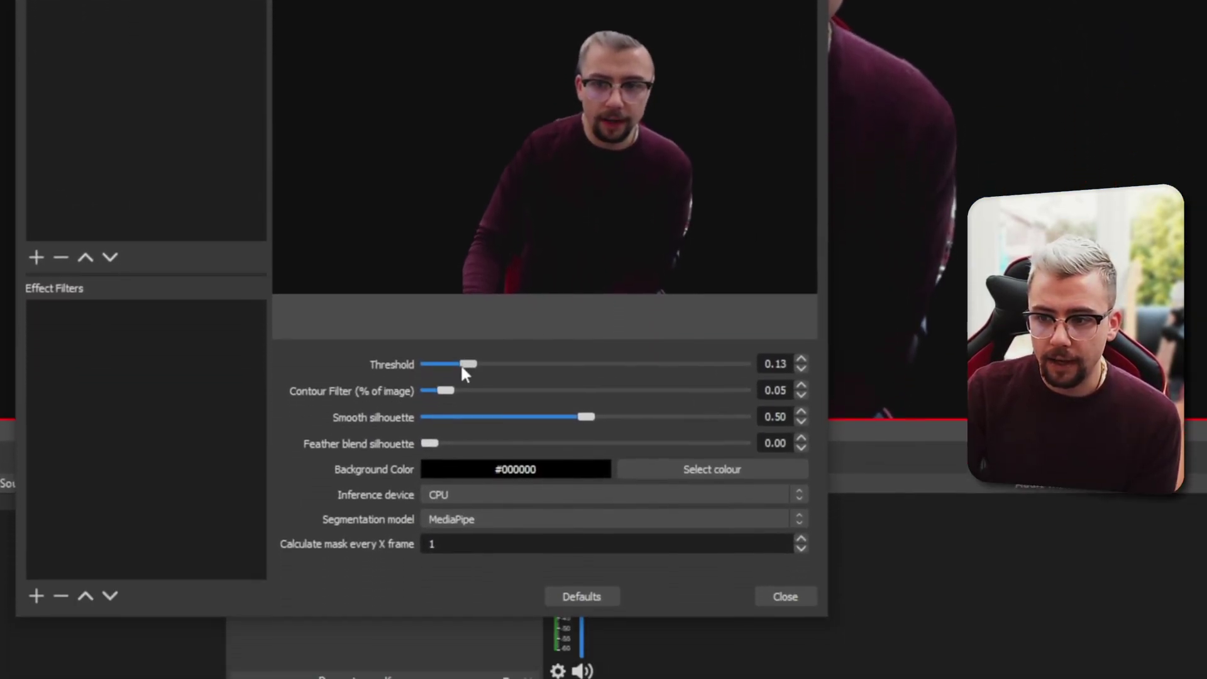
Adjust Background Removal sliders: threshold 0.25, contour filter 0.10, feather blend silhouette 0.00.
mouse_move(509, 366)
mouse_down()
mouse_move(752, 344)
mouse_move(504, 353)
mouse_up()
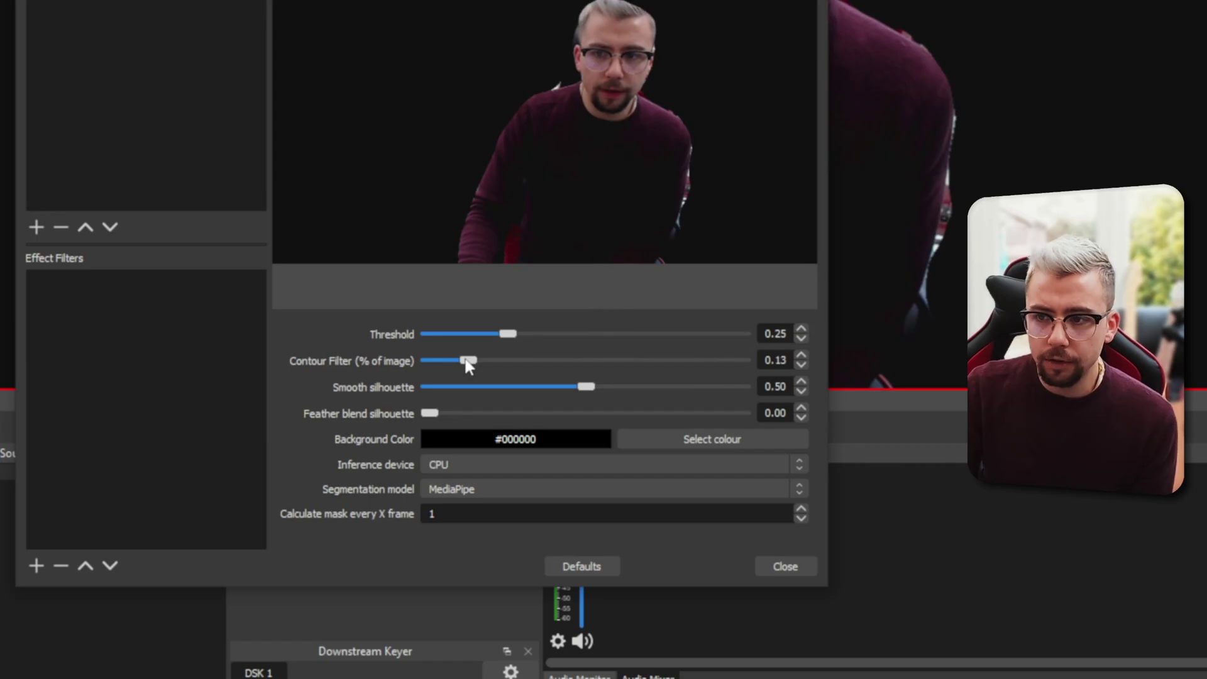
drag(469, 362, 637, 374)
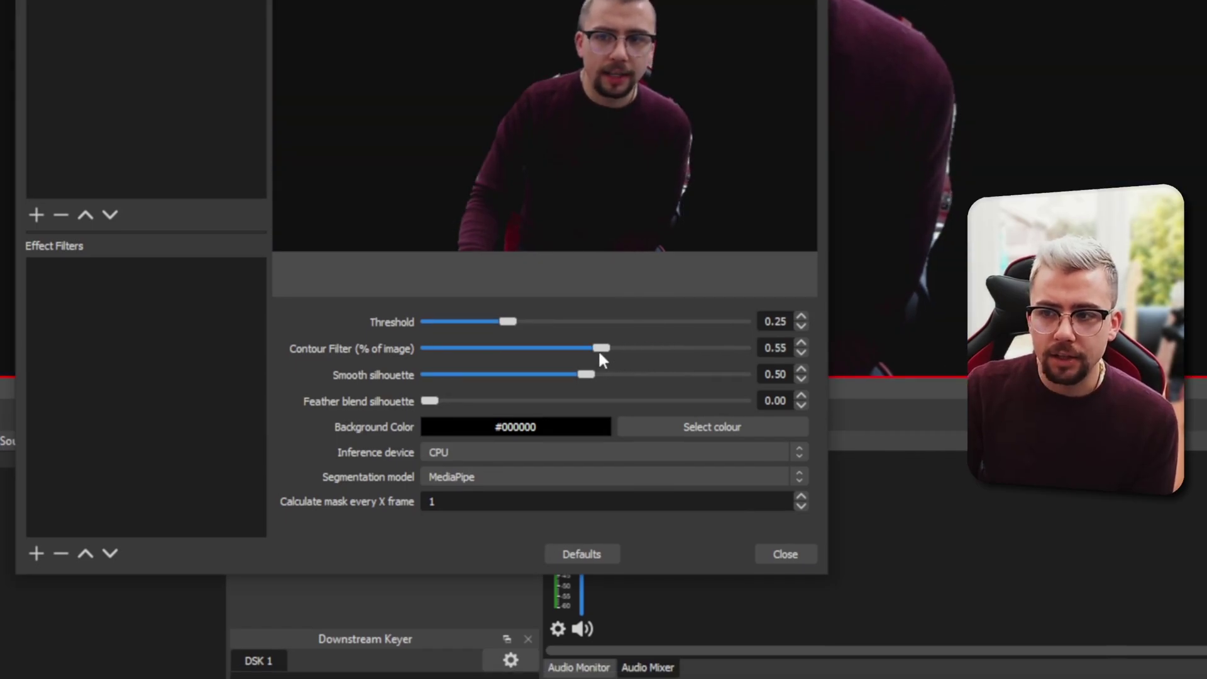
drag(483, 354, 462, 349)
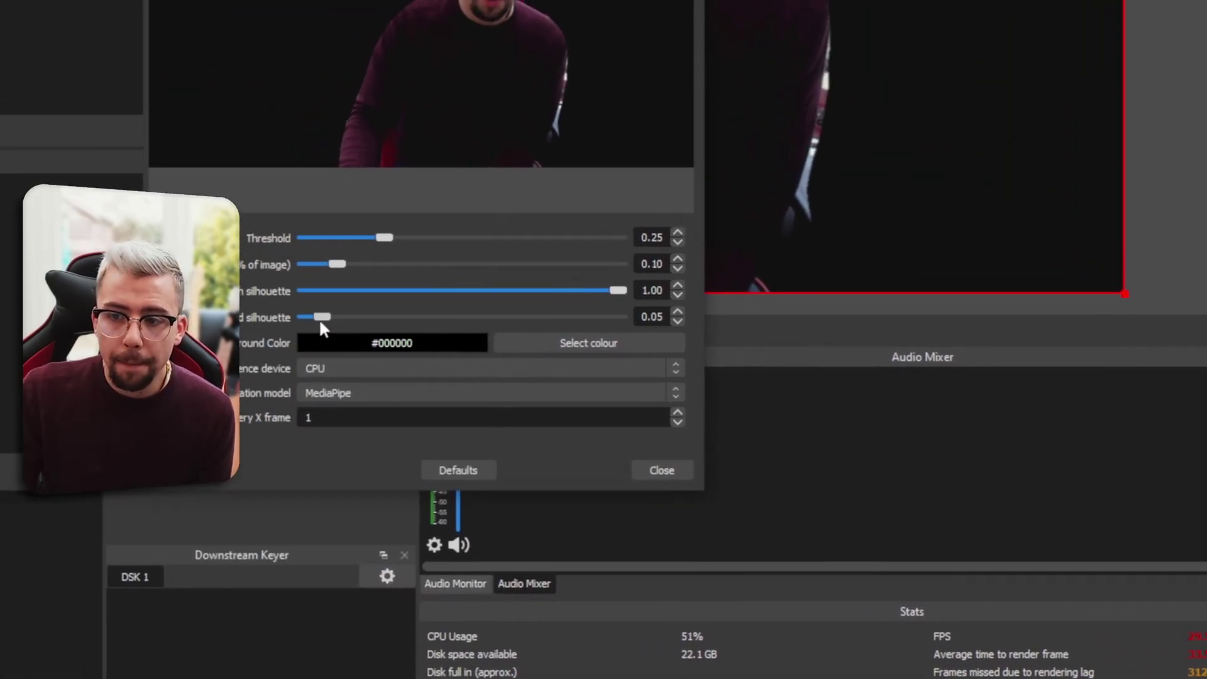
drag(321, 323, 311, 320)
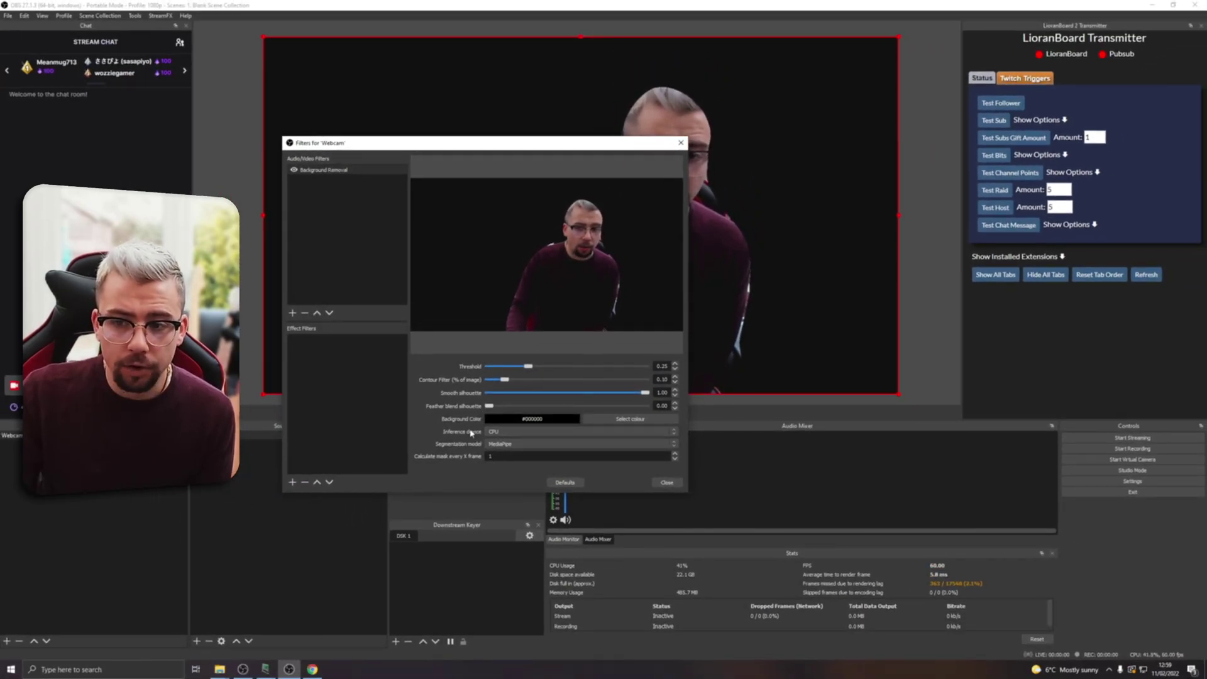
Keep CPU inference and try the SINet segmentation model before returning to MediaPipe.
click(494, 433)
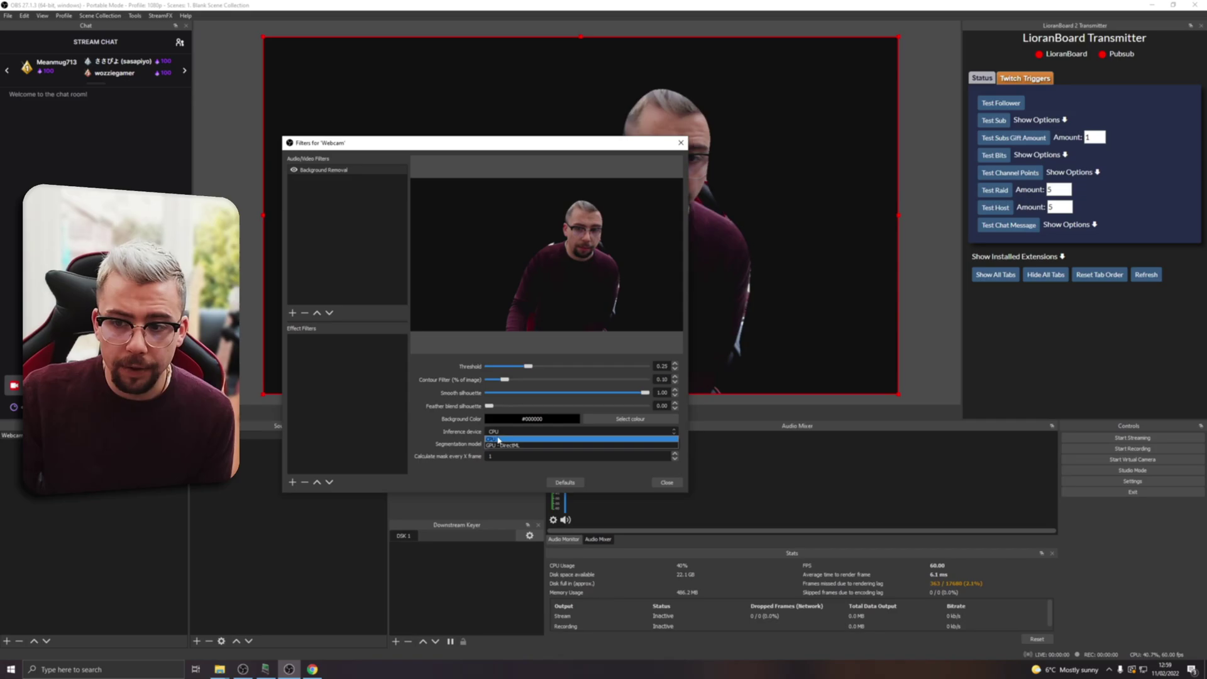
click(494, 438)
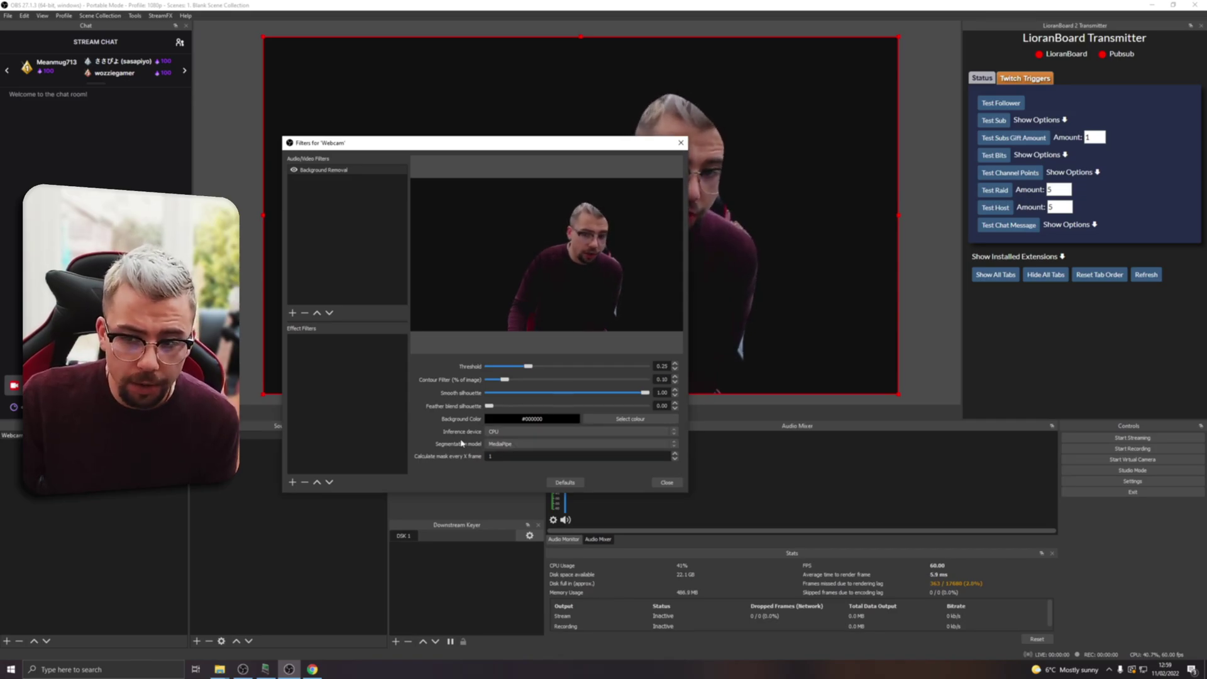
click(499, 444)
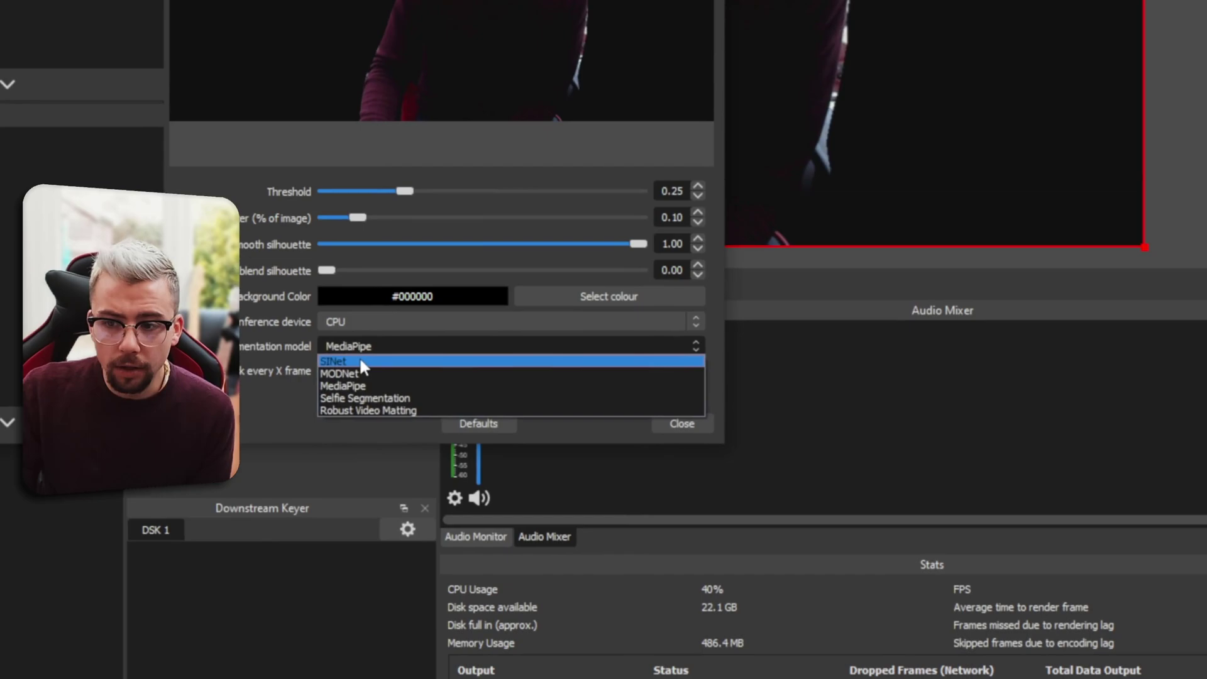
click(505, 450)
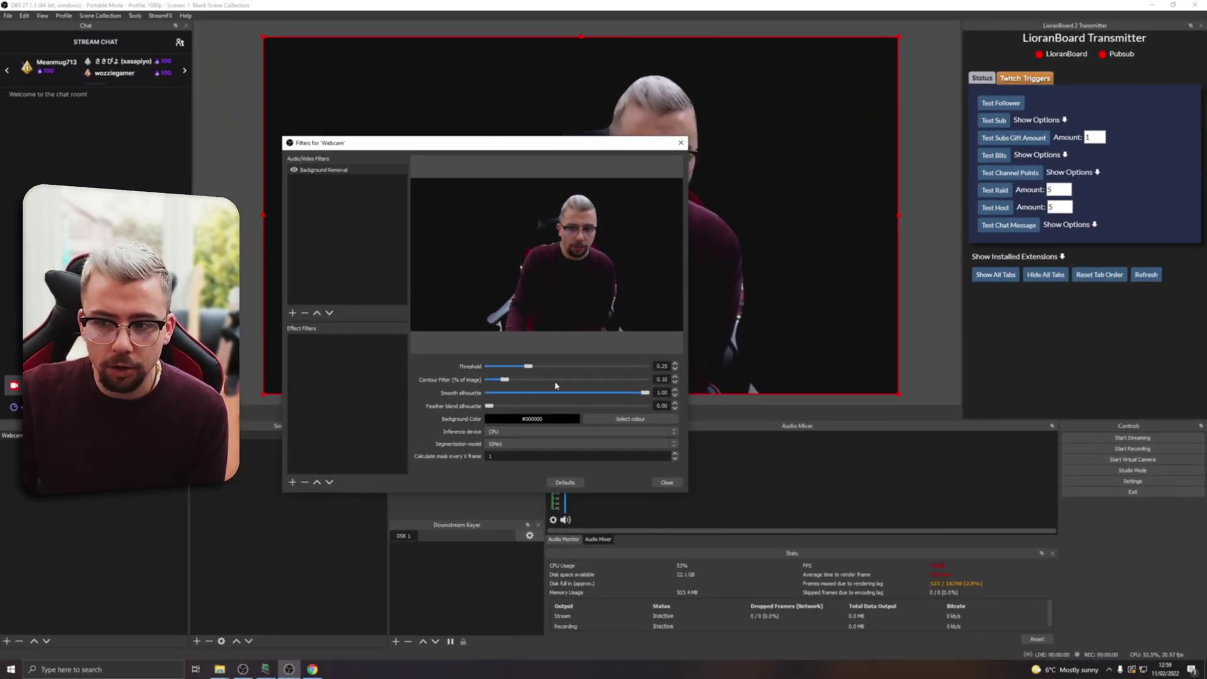
click(510, 444)
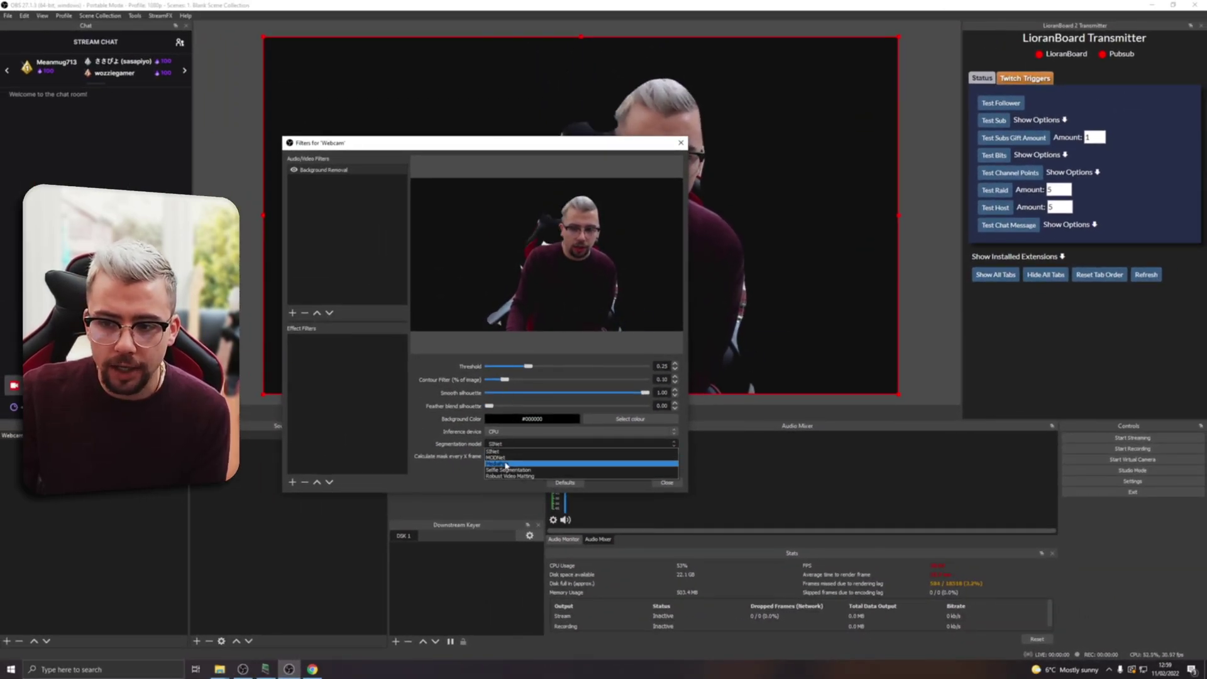
click(514, 454)
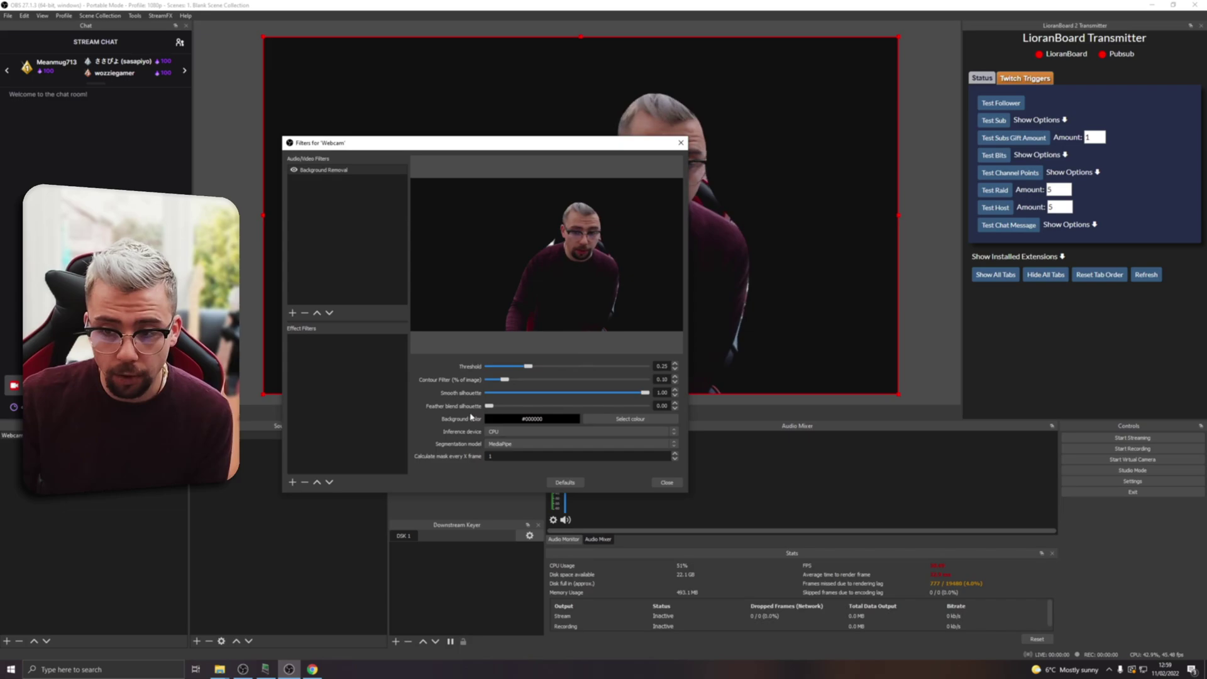
Try Selfie Segmentation and Robust Video Matting models, then settle on MediaPipe.
click(507, 445)
click(506, 470)
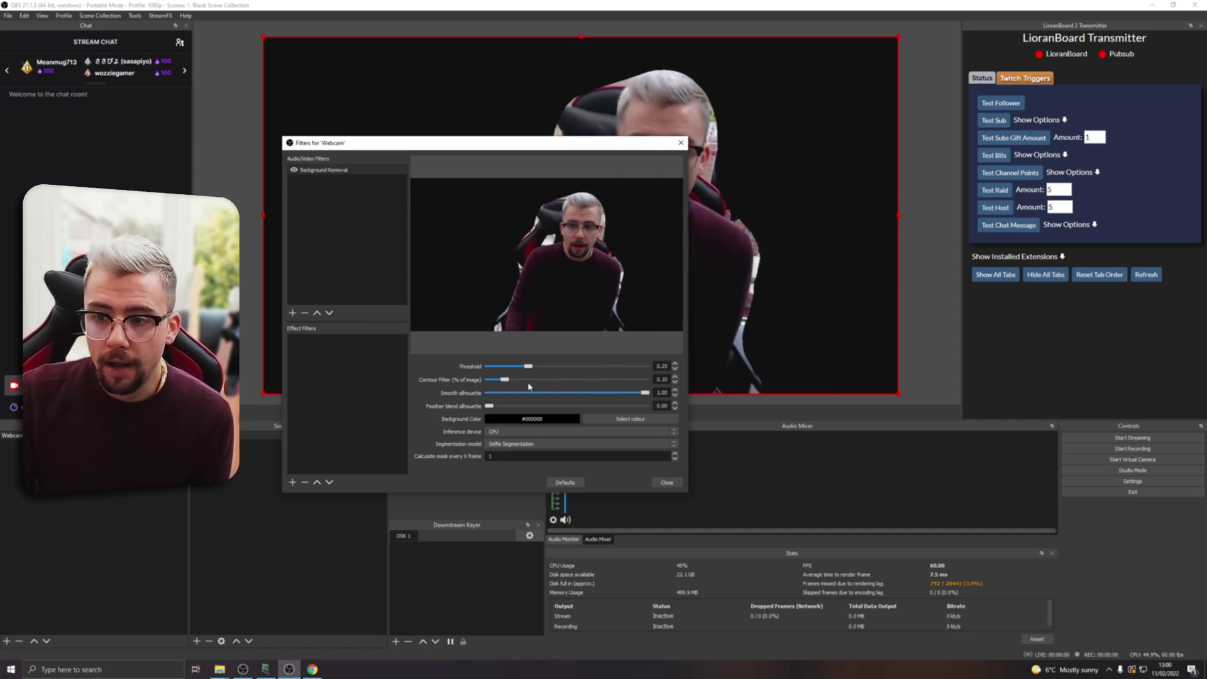
click(503, 449)
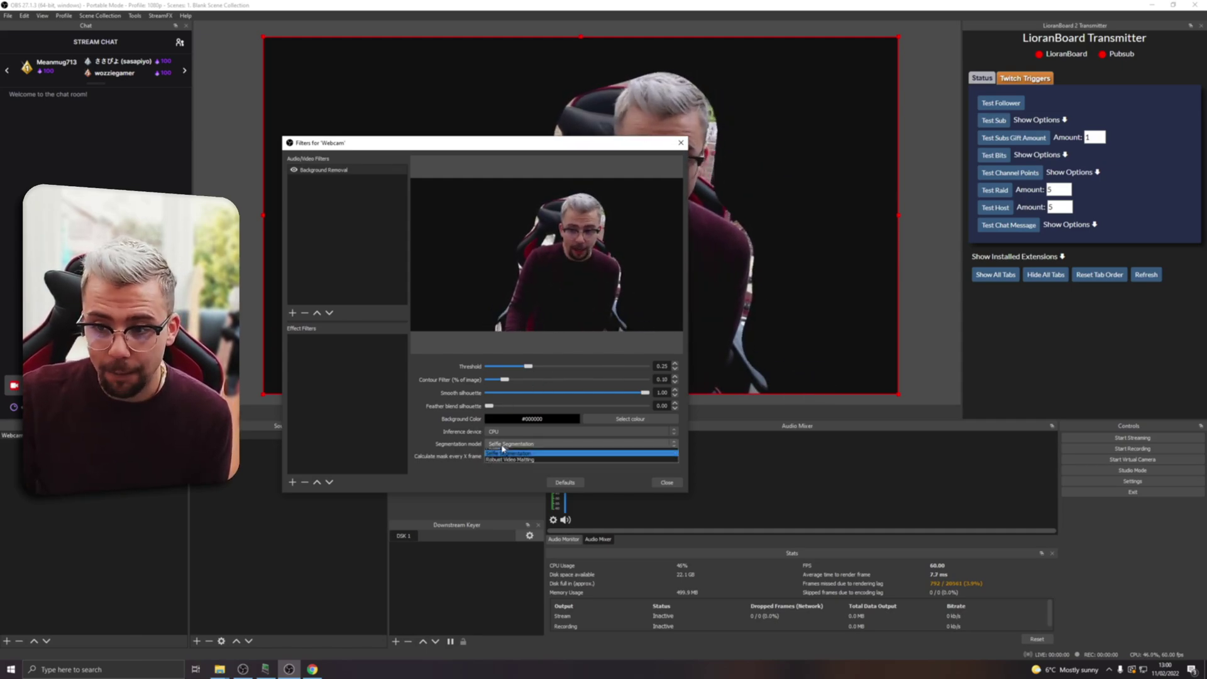
click(506, 478)
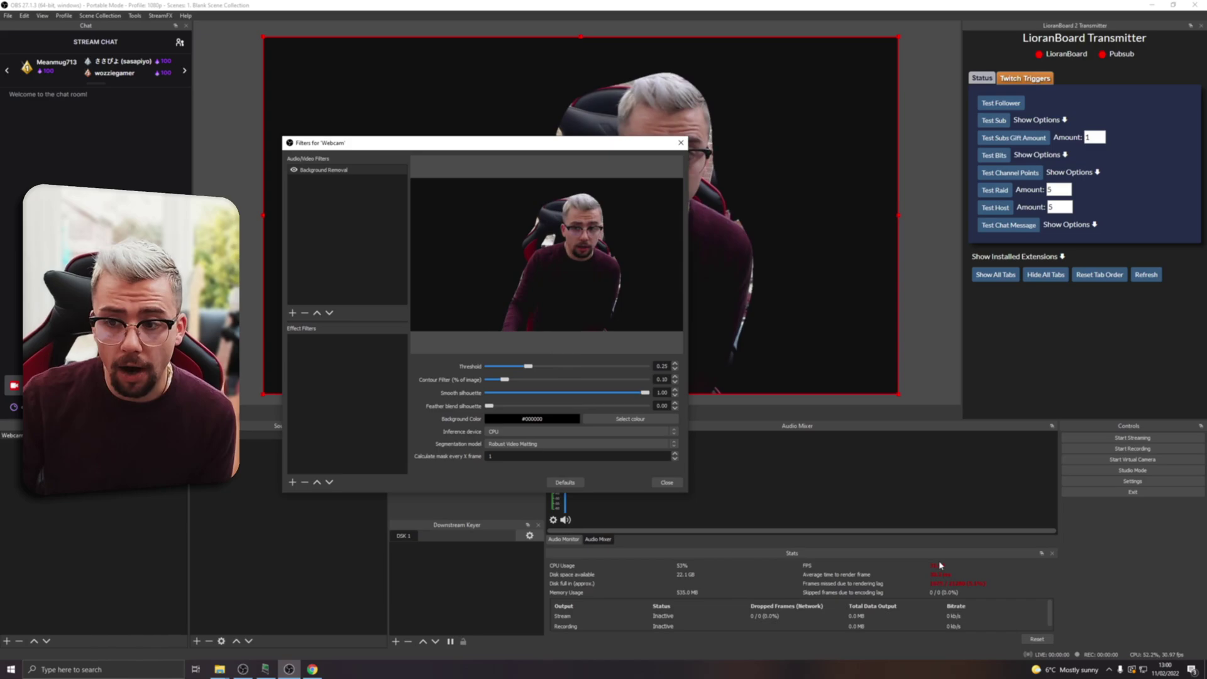
click(547, 444)
click(538, 461)
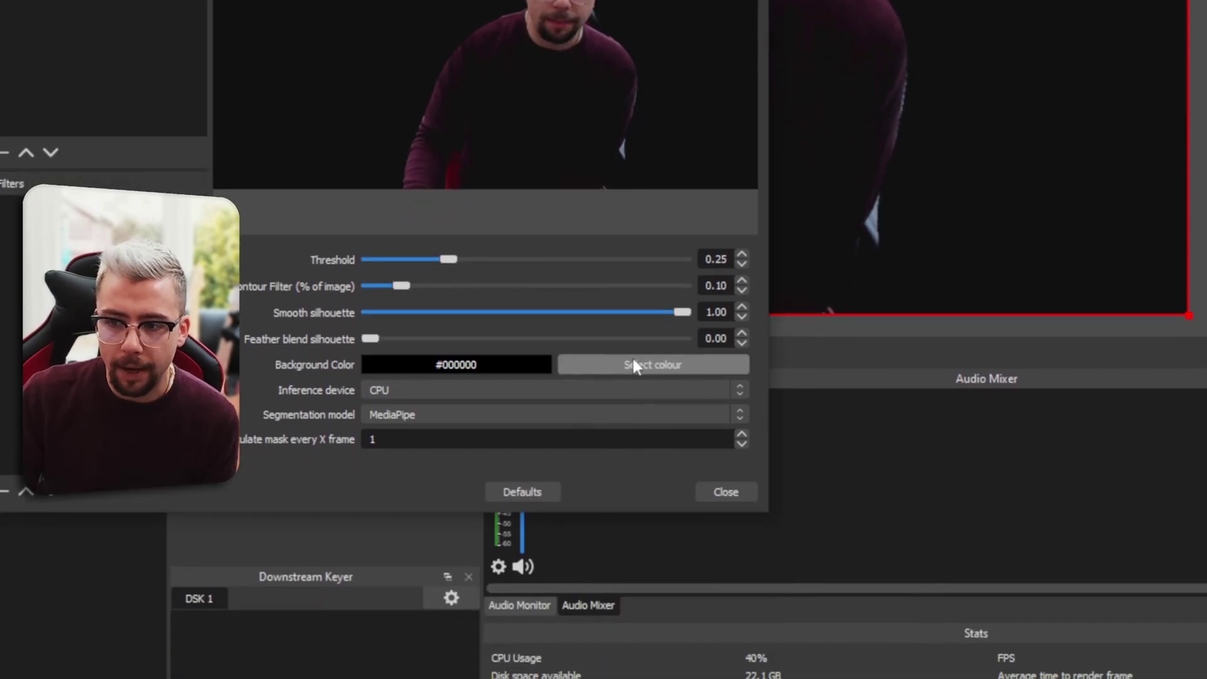
Set the removed background colour to pure green #00ff00 and close the Filters window.
click(634, 366)
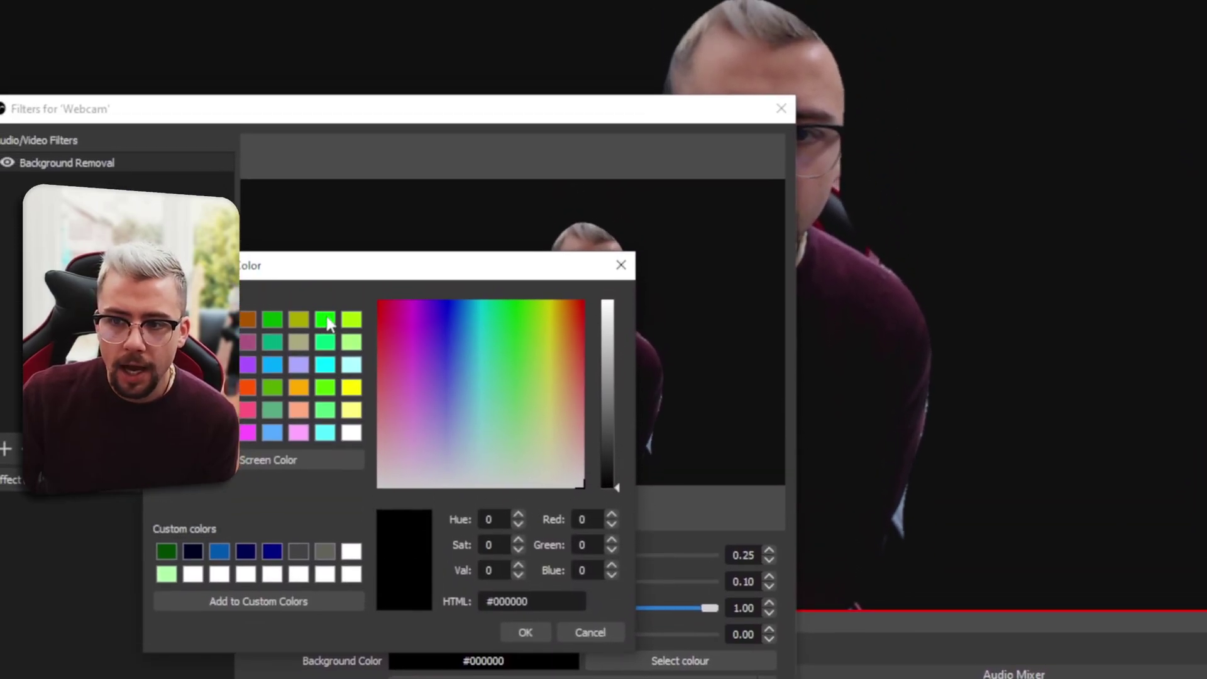
click(326, 320)
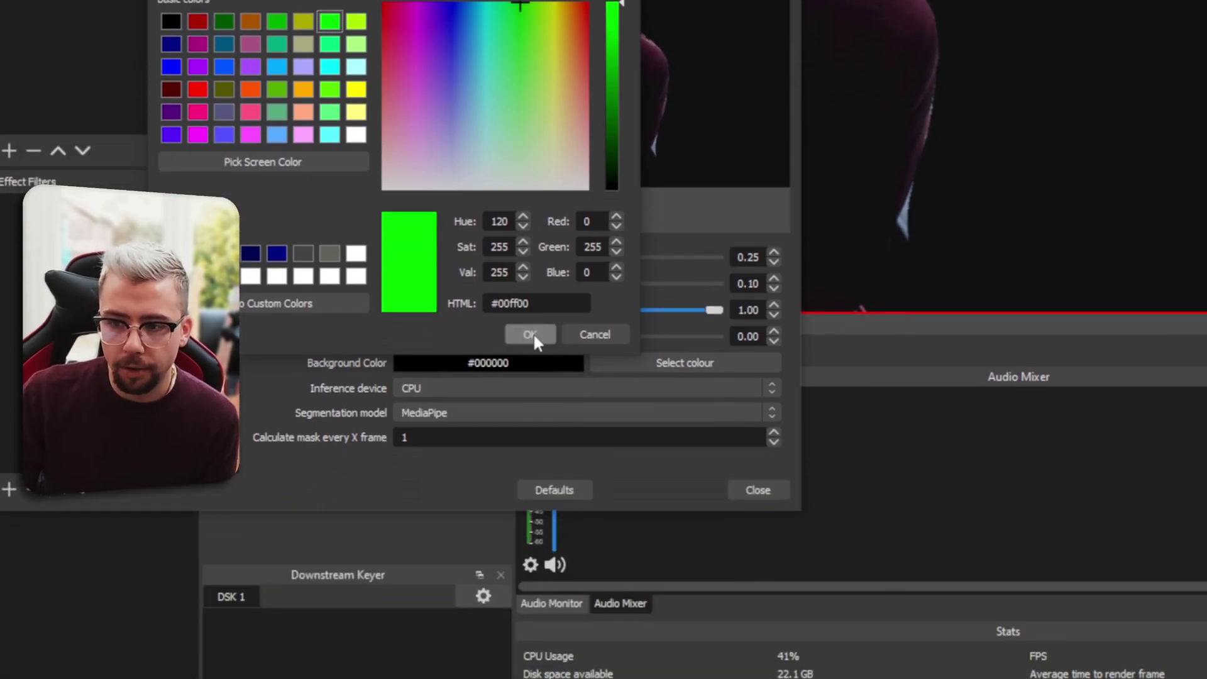
click(530, 561)
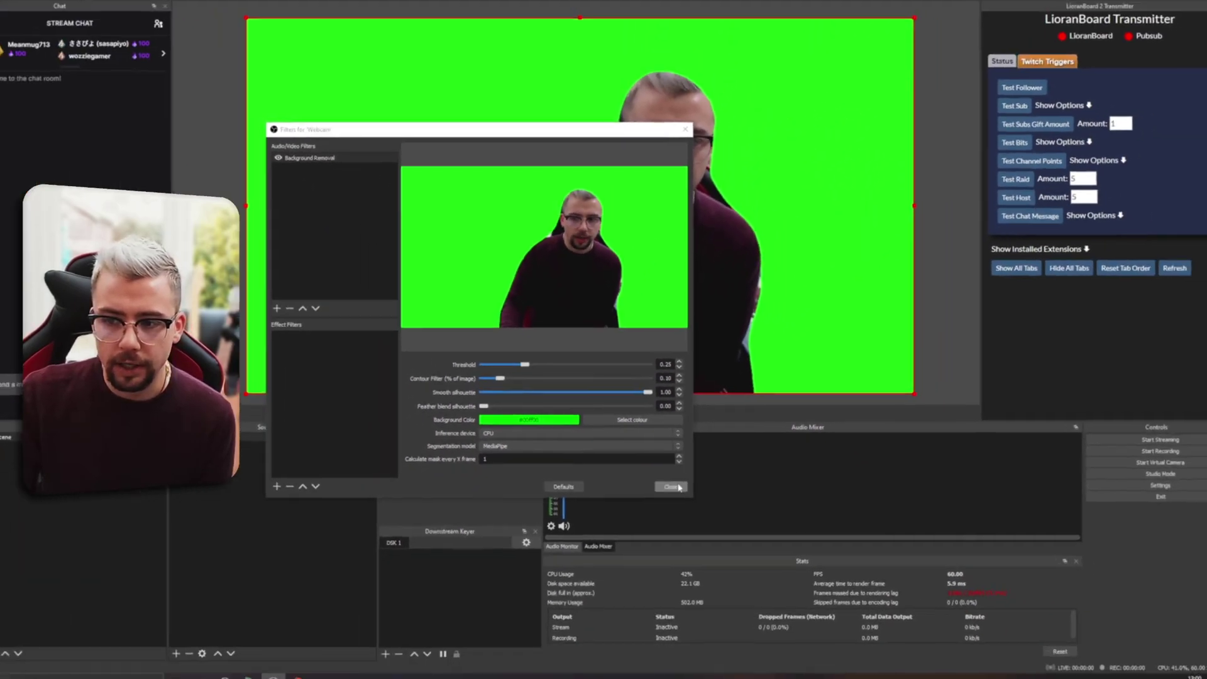
click(673, 487)
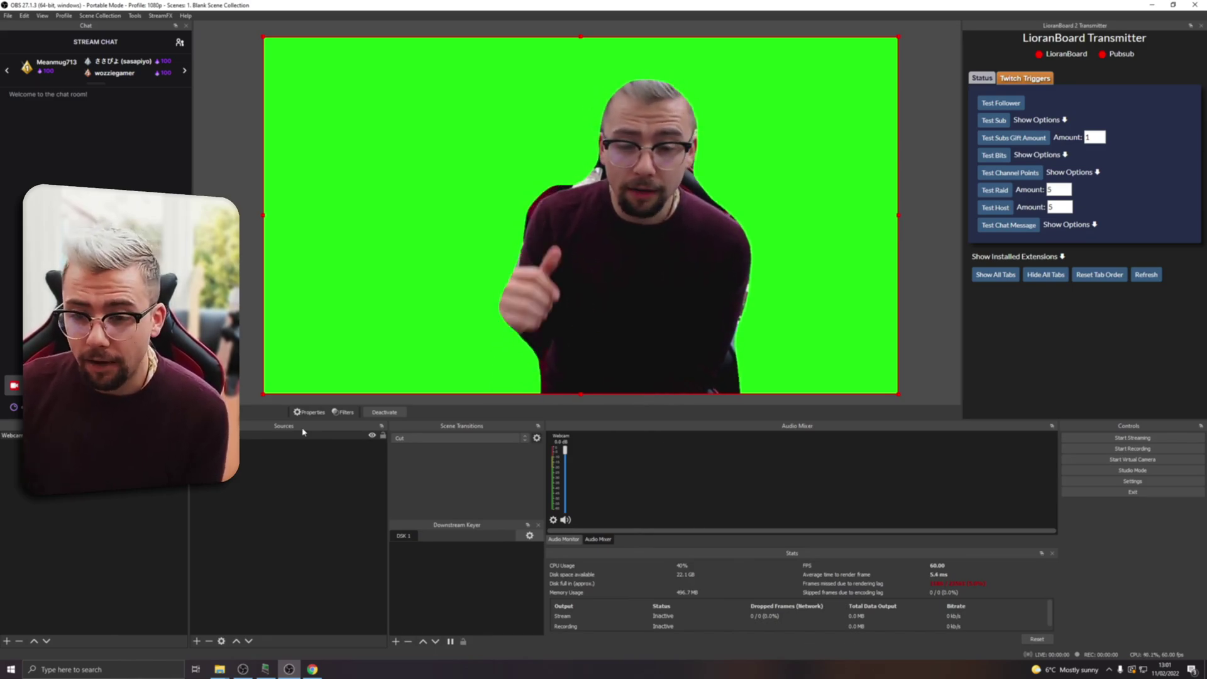
Add a Chroma Key effect filter (Green, Similarity 400, Smoothness 80) to the Webcam source.
right_click(281, 436)
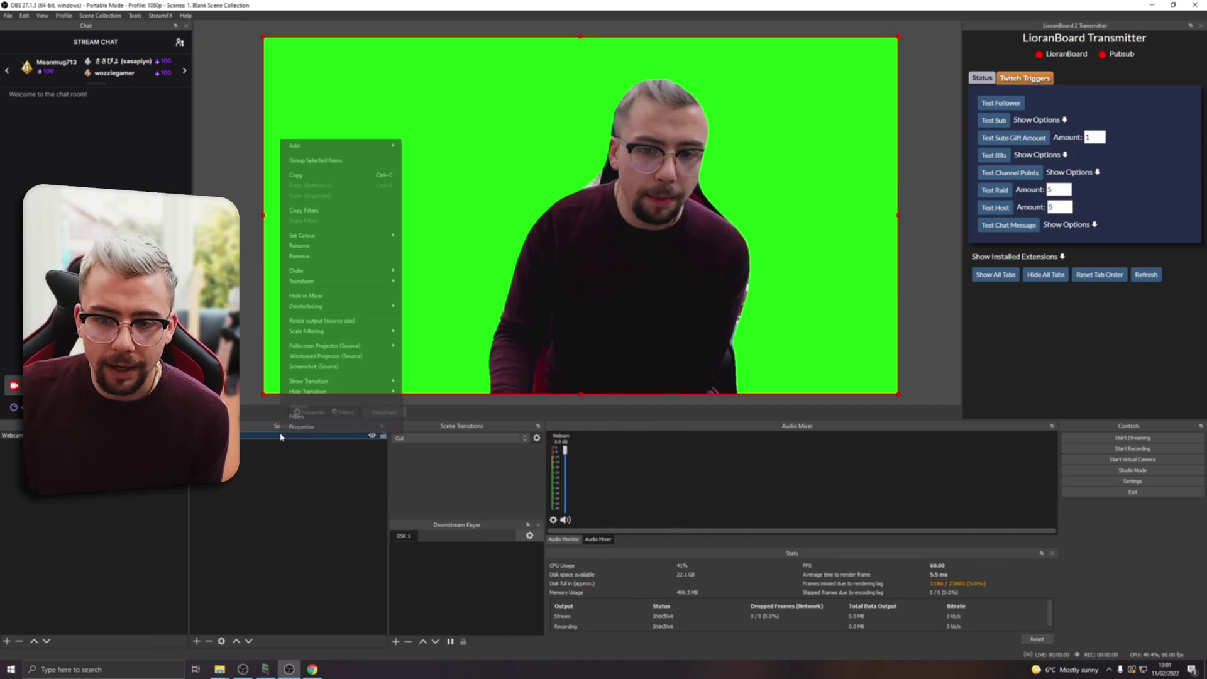
click(315, 404)
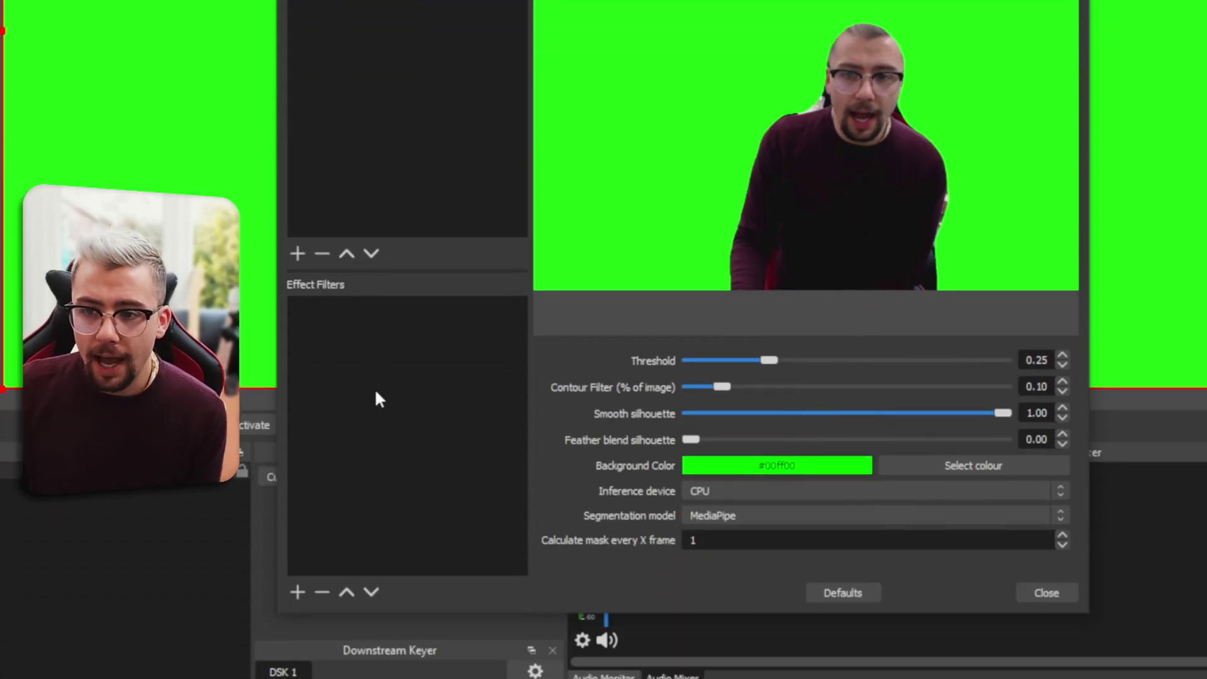
right_click(393, 564)
mouse_move(462, 574)
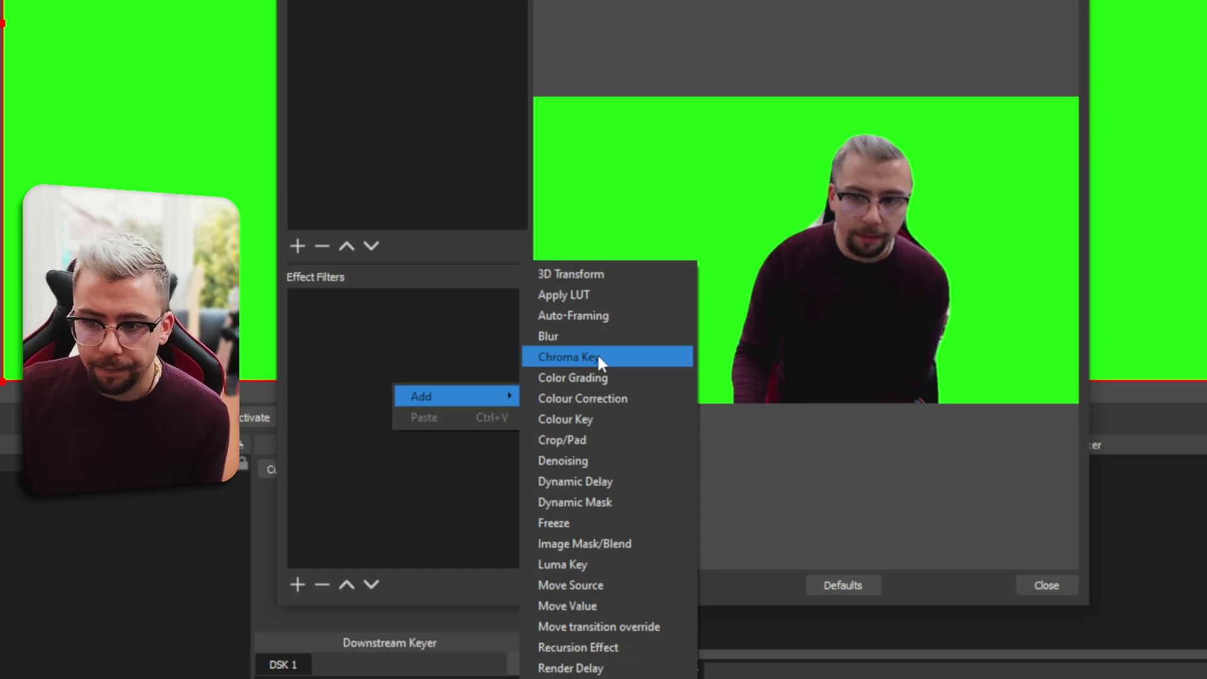
click(597, 354)
click(640, 289)
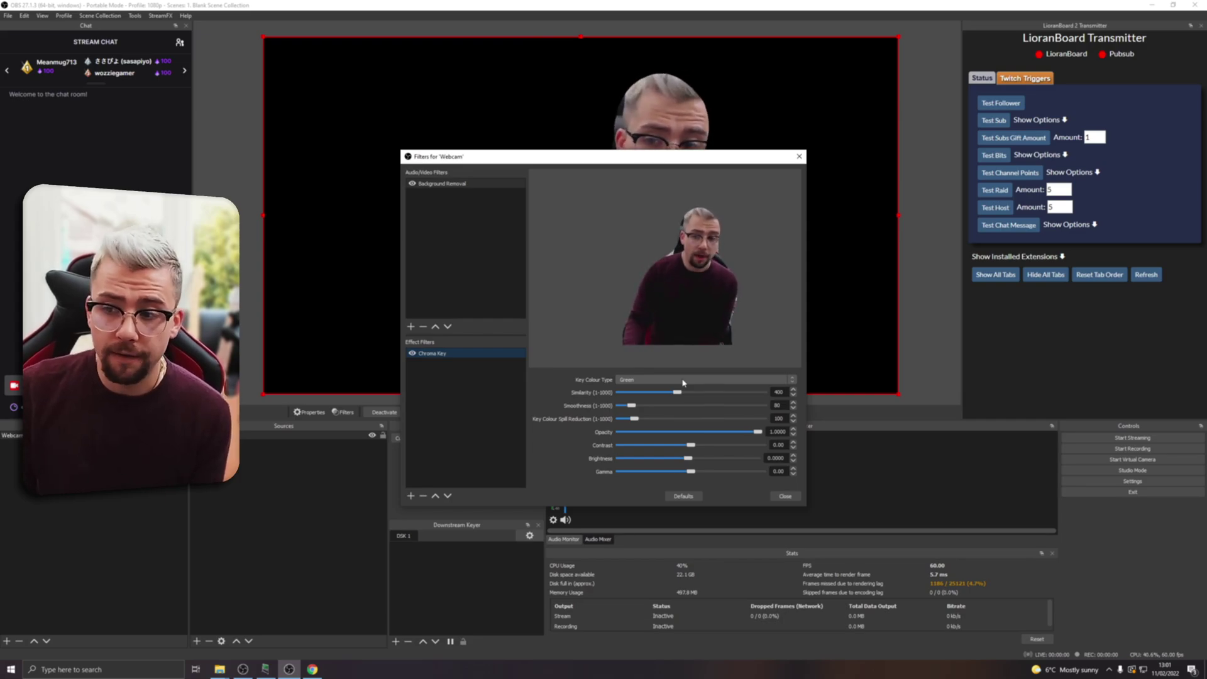
click(785, 496)
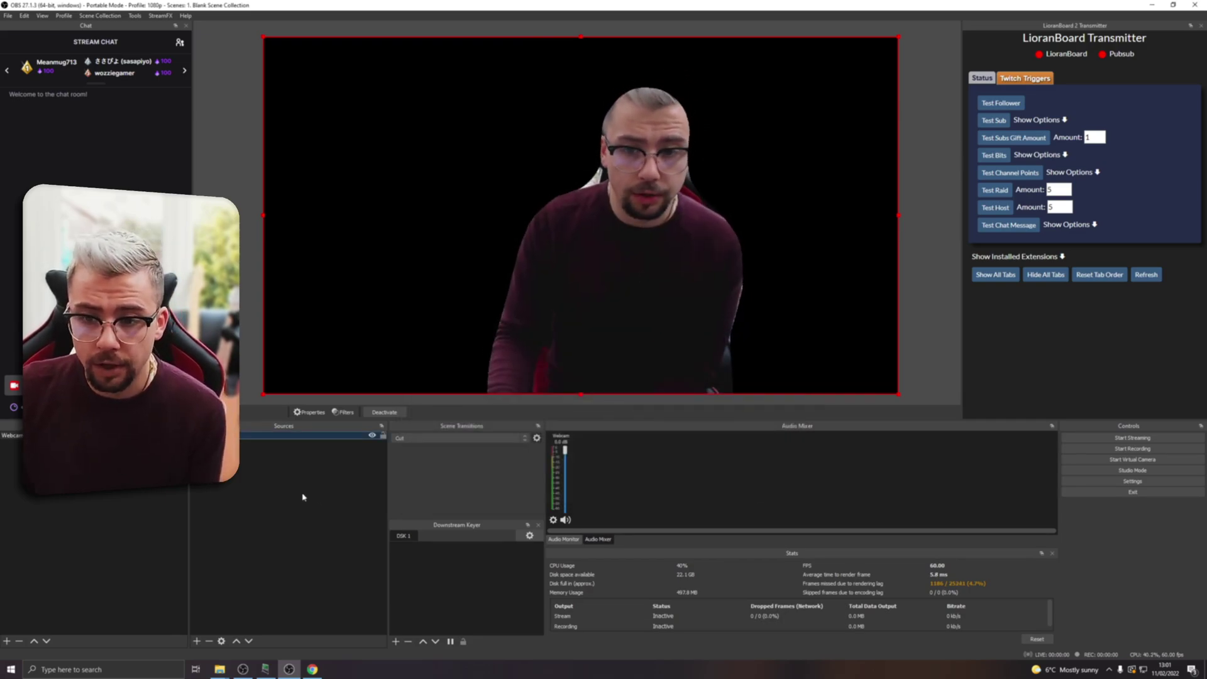
Add an Image source showing the dark blue screenshot and fit it to fill the canvas.
right_click(261, 486)
mouse_move(314, 491)
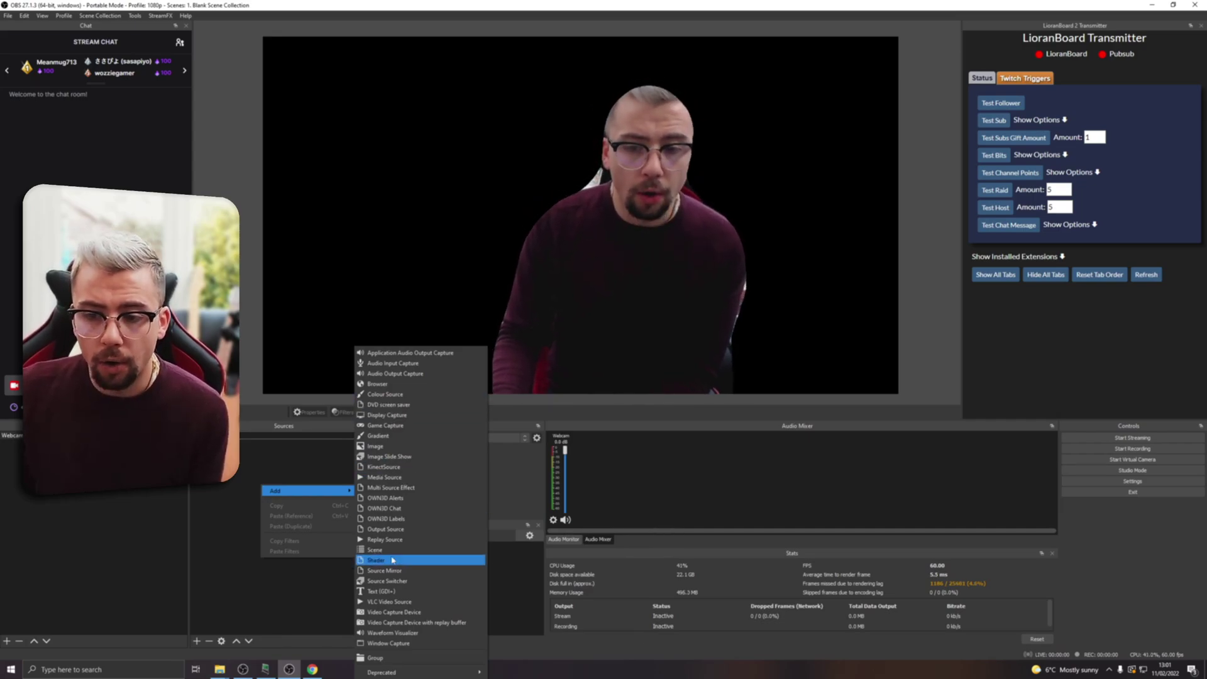
click(377, 446)
click(627, 400)
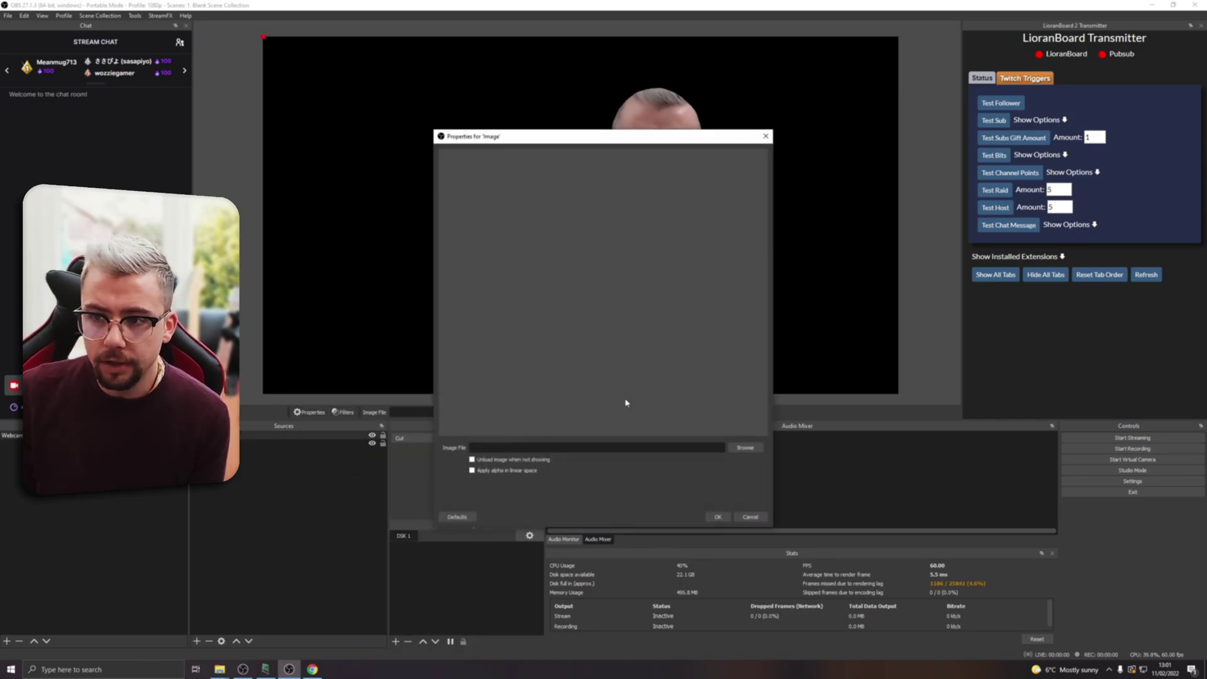
click(743, 448)
double_click(830, 366)
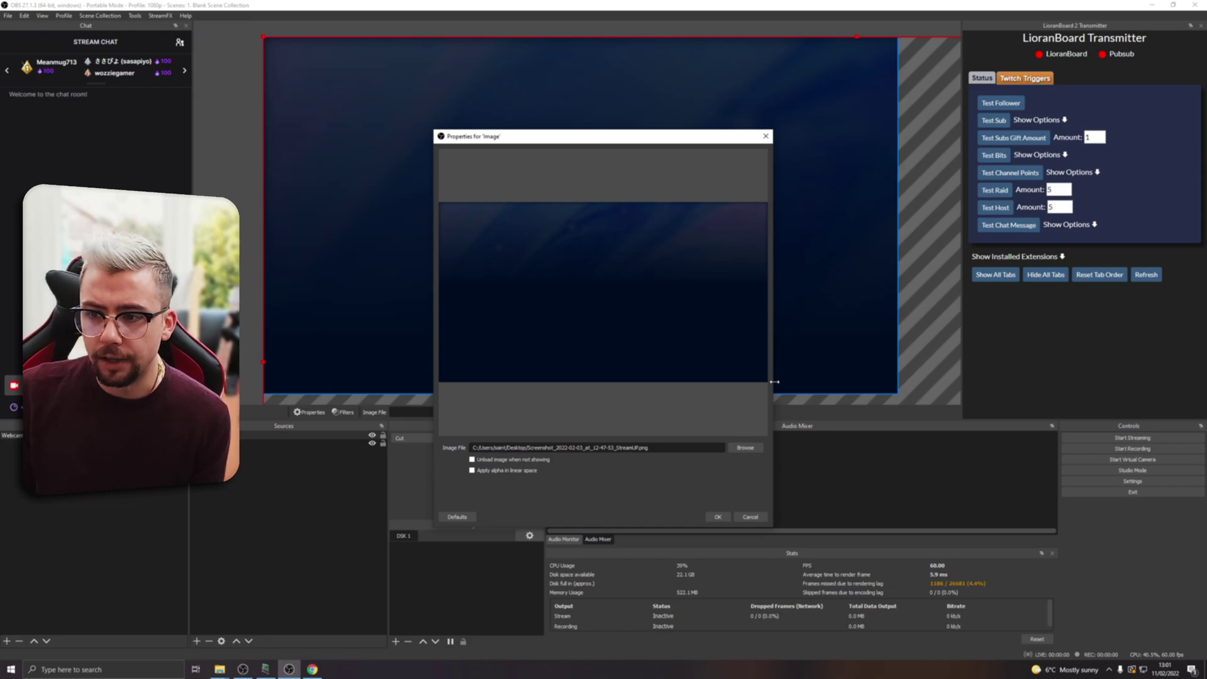
click(718, 517)
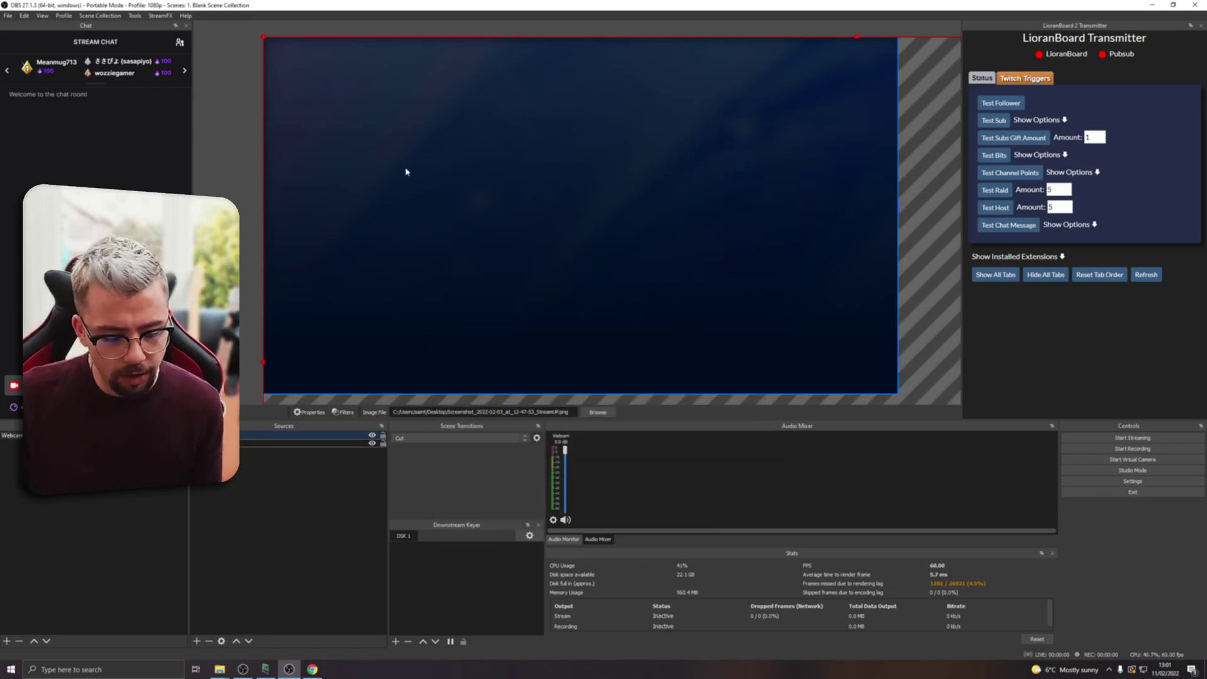
key(ctrl+f)
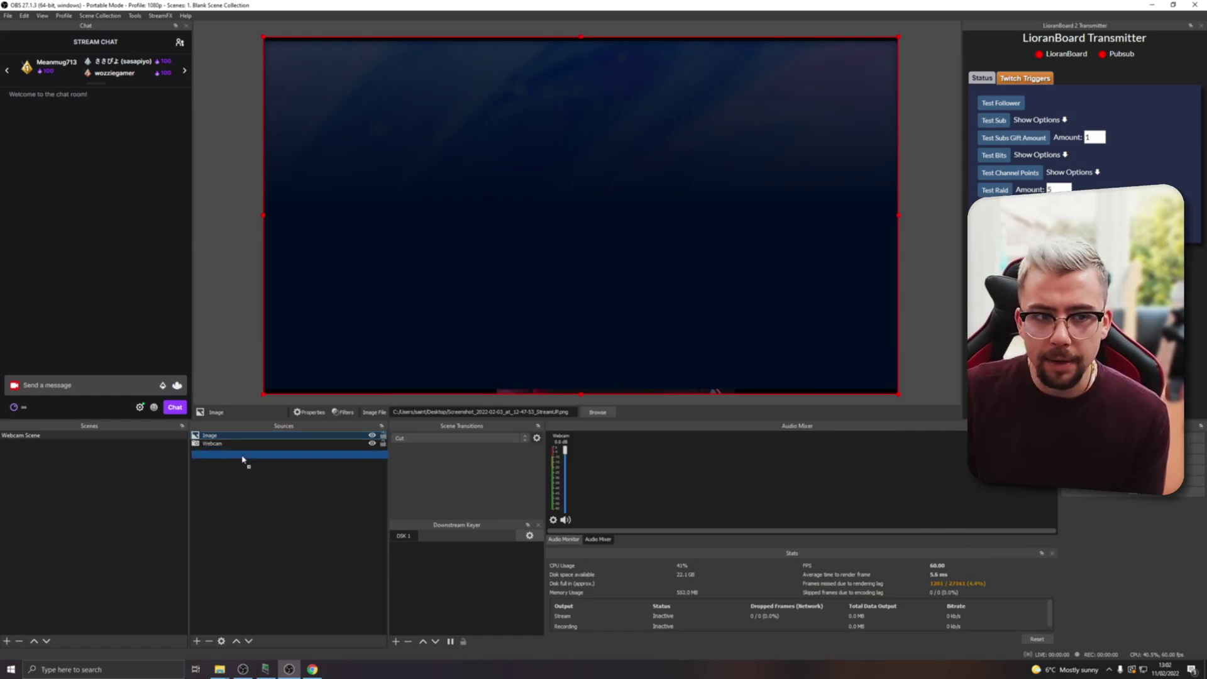
click(255, 351)
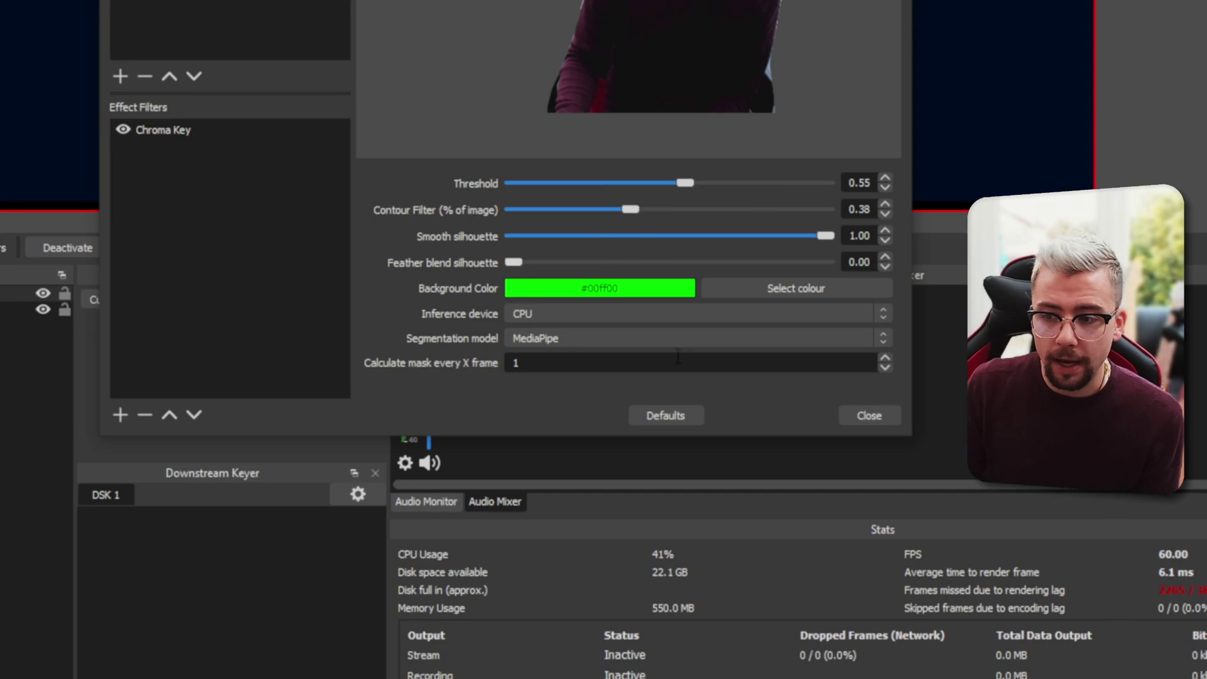
Raise the Background Removal 'Calculate mask every X frame' value to 3 frames.
click(883, 355)
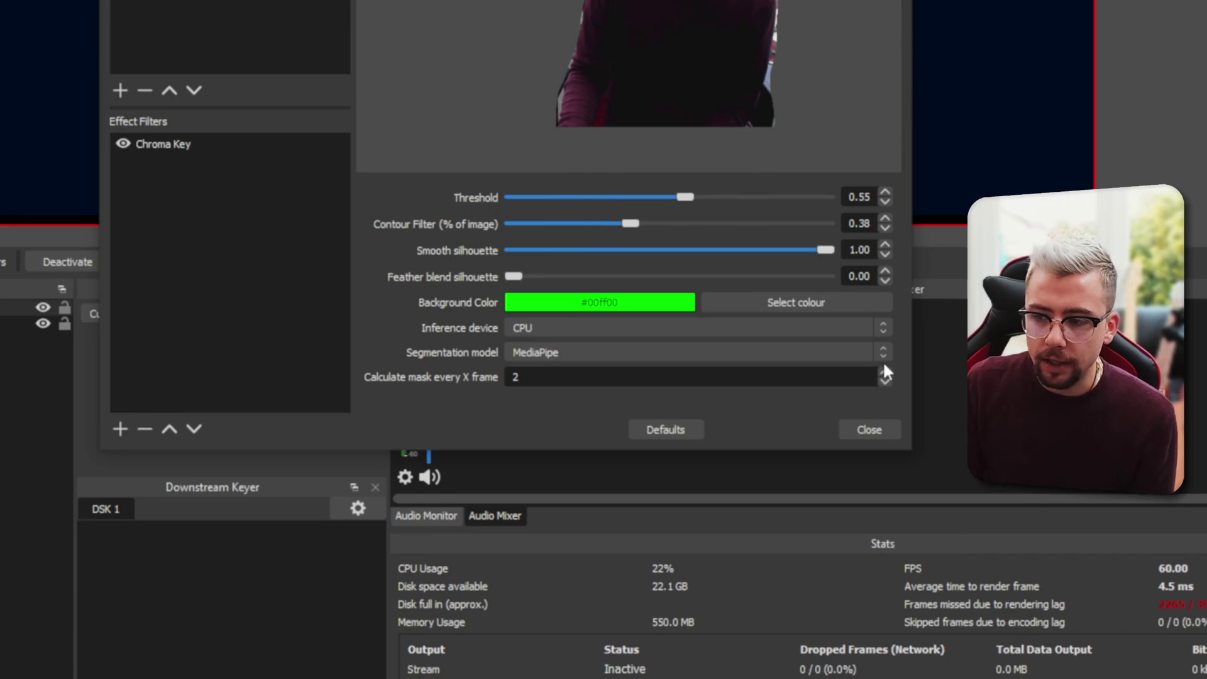
click(884, 370)
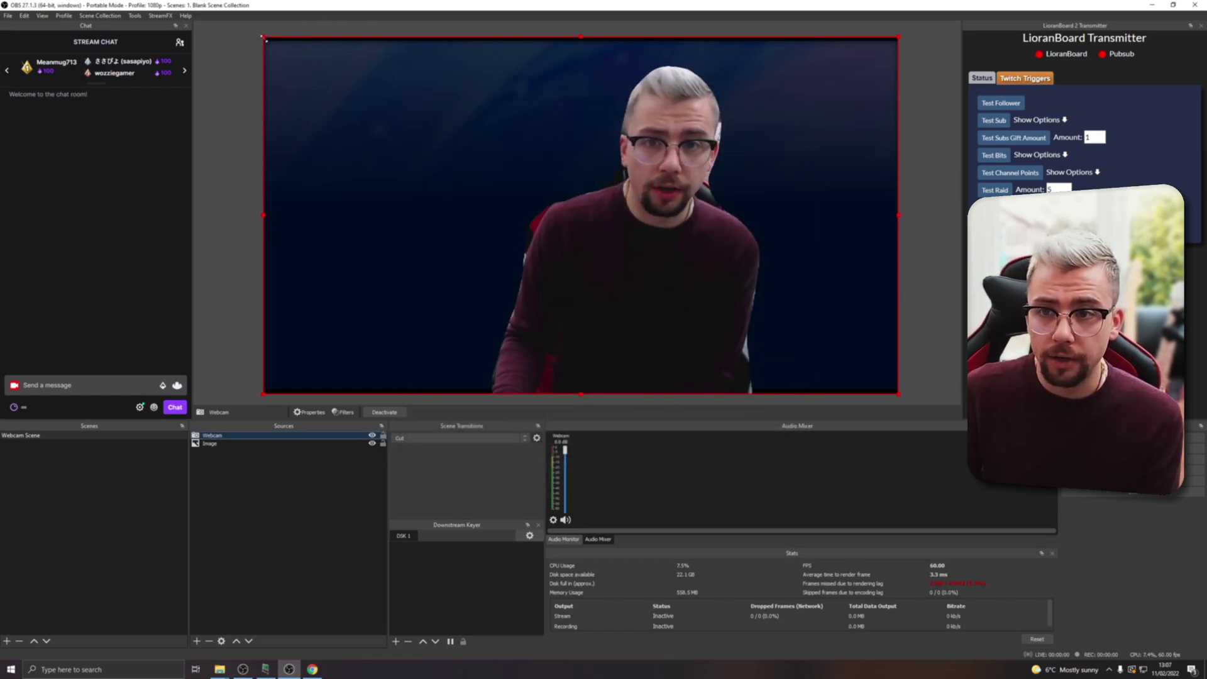
Shrink the webcam source and move it to the lower-left corner of the canvas.
drag(264, 39, 639, 251)
drag(785, 353, 343, 351)
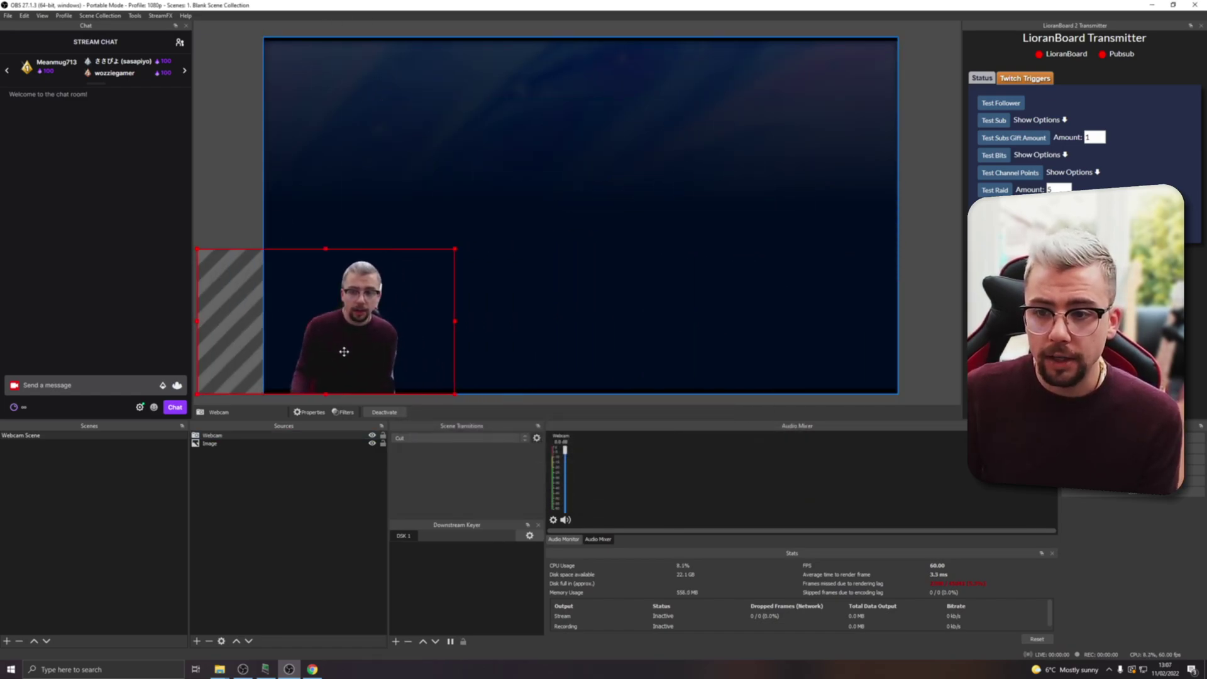